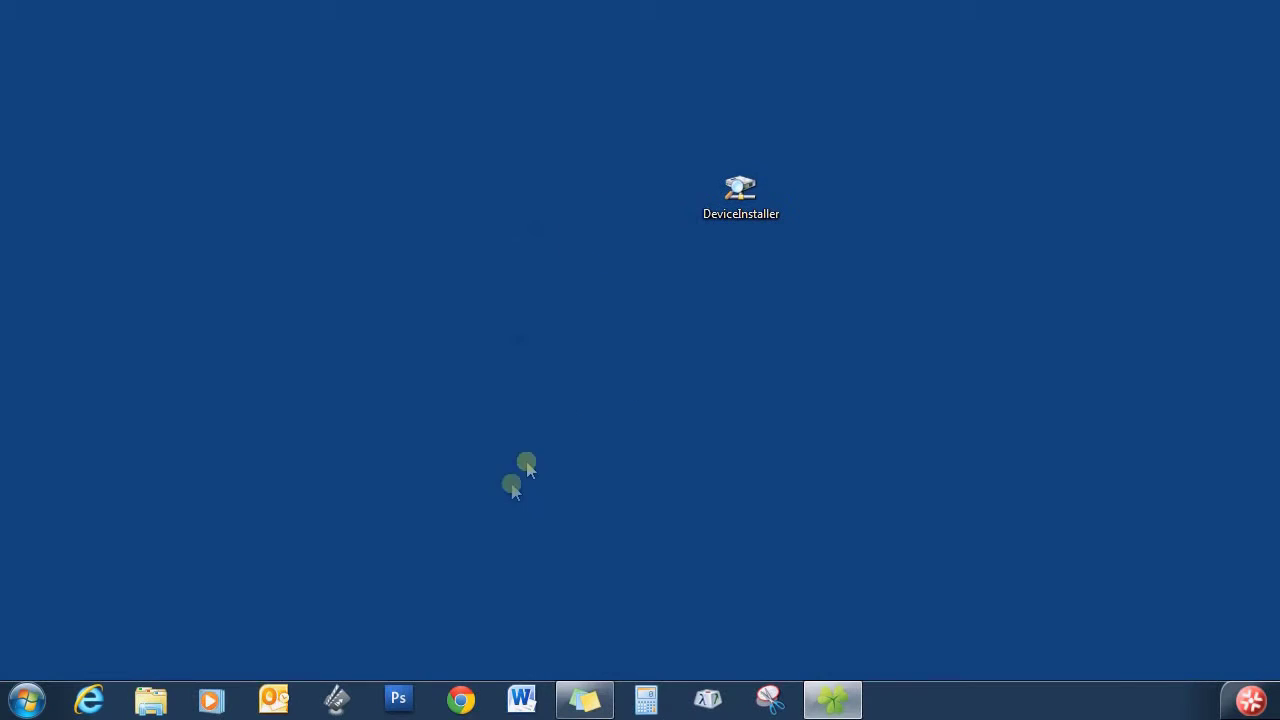
Open Chrome and load the power source's web interface at 169.254.184.252
left_click(460, 698)
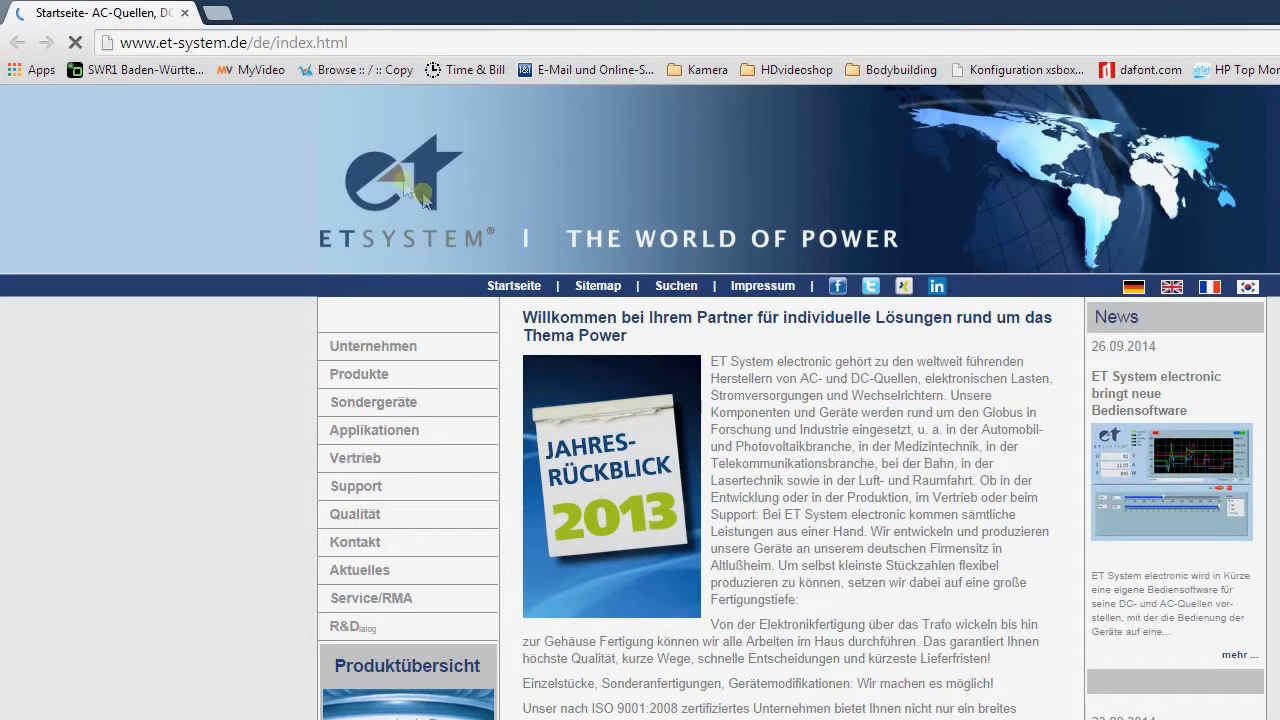
left_click(362, 43)
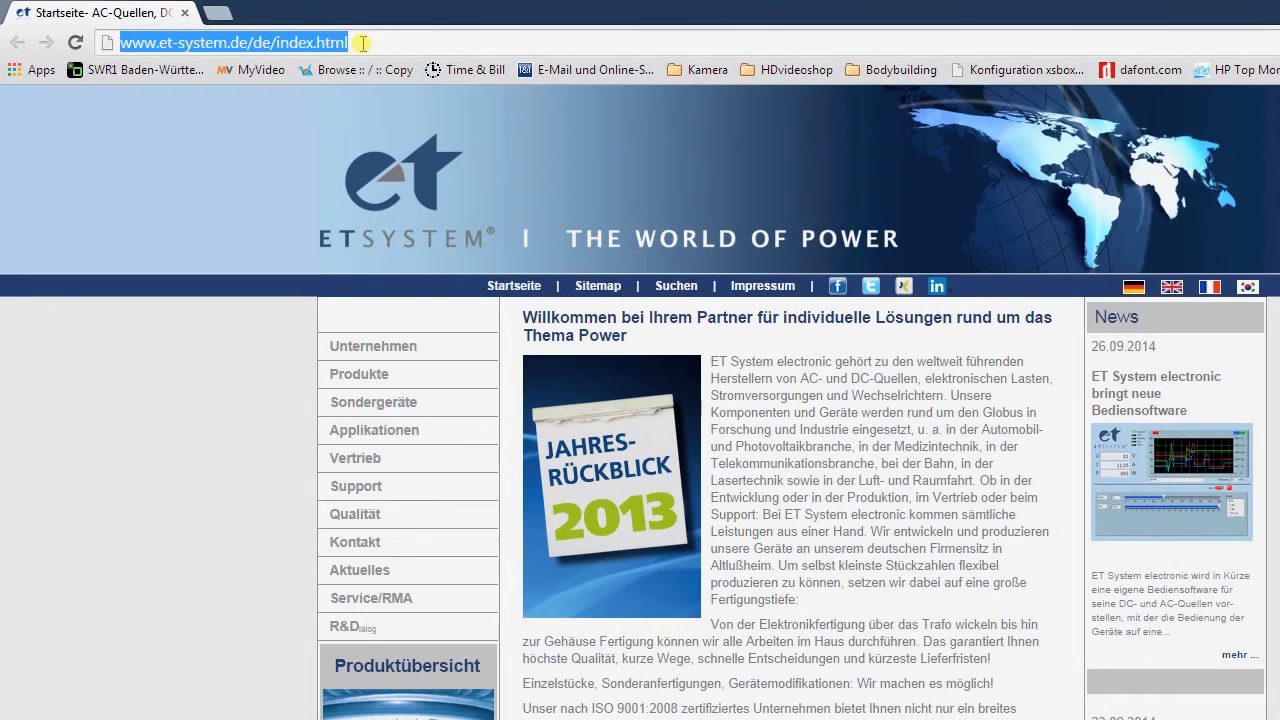
type("169")
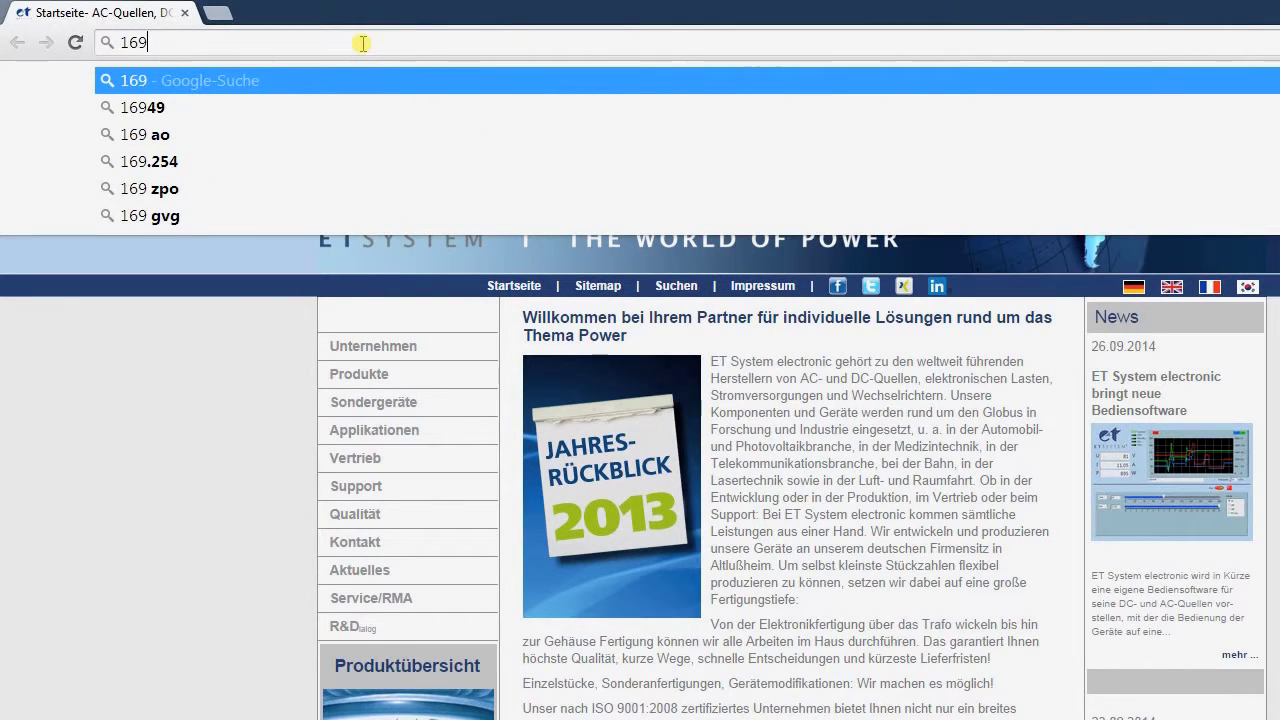
type(".254")
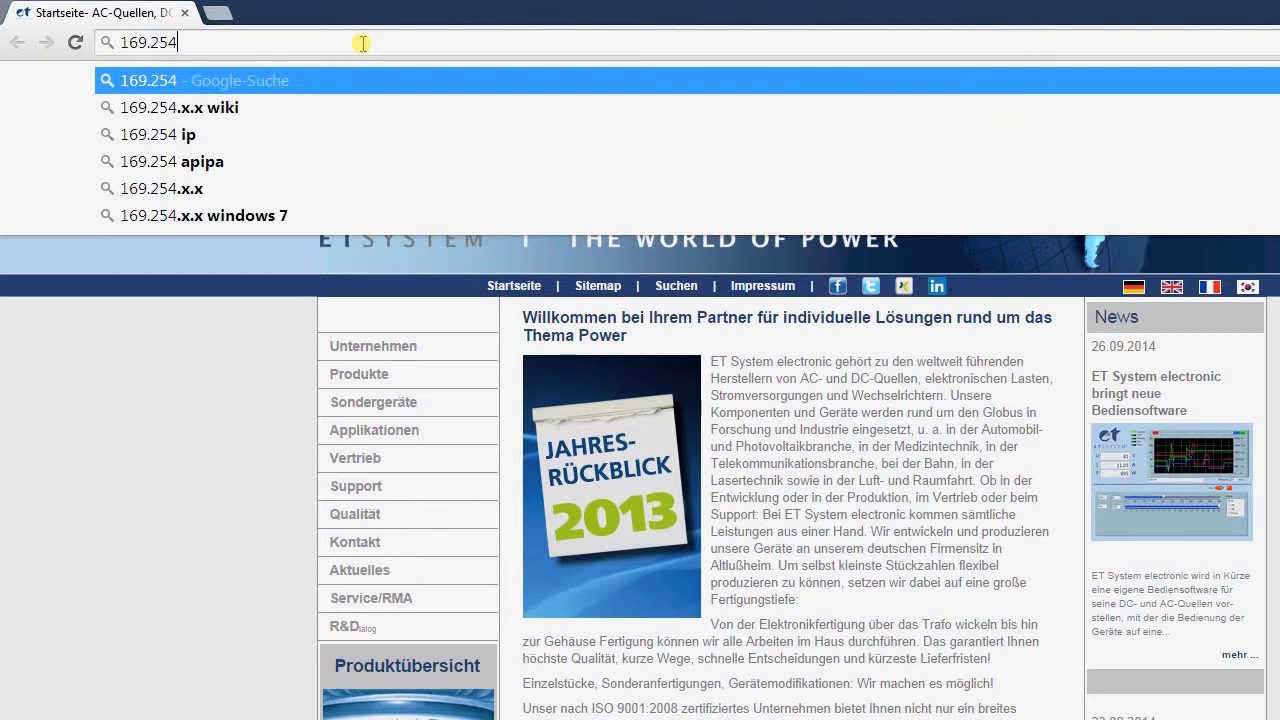
type(".1")
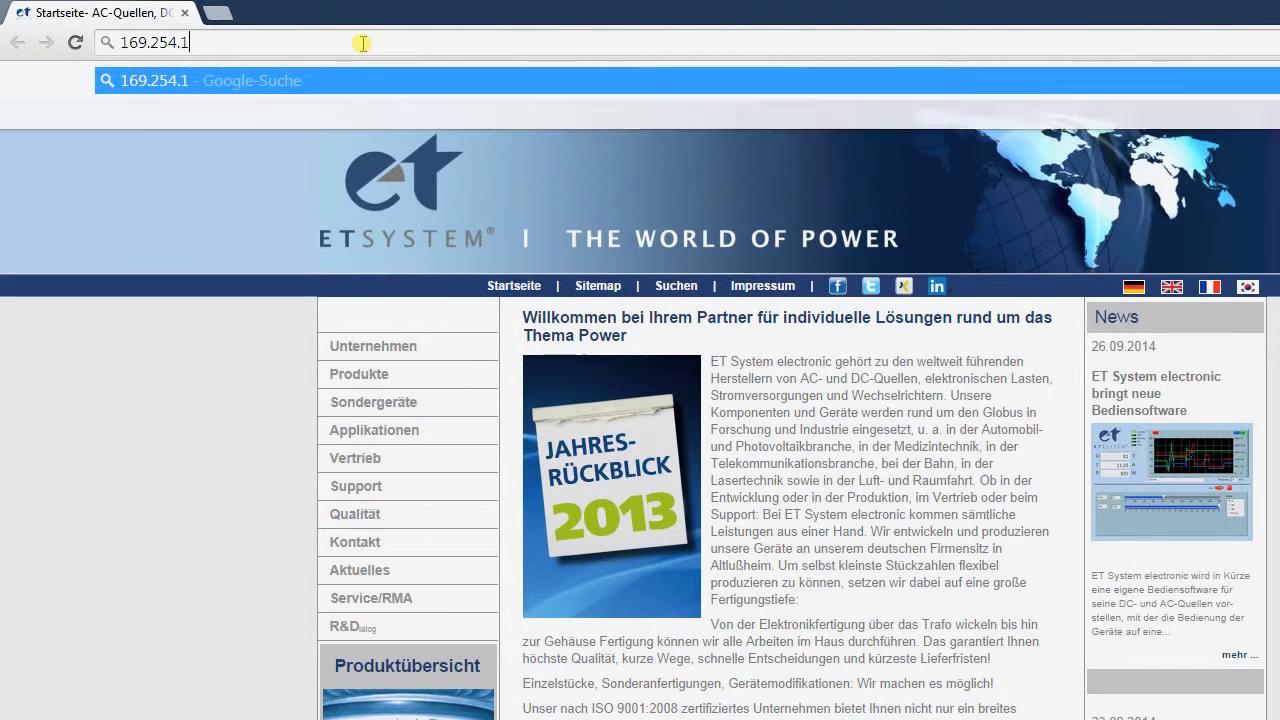
type("84.")
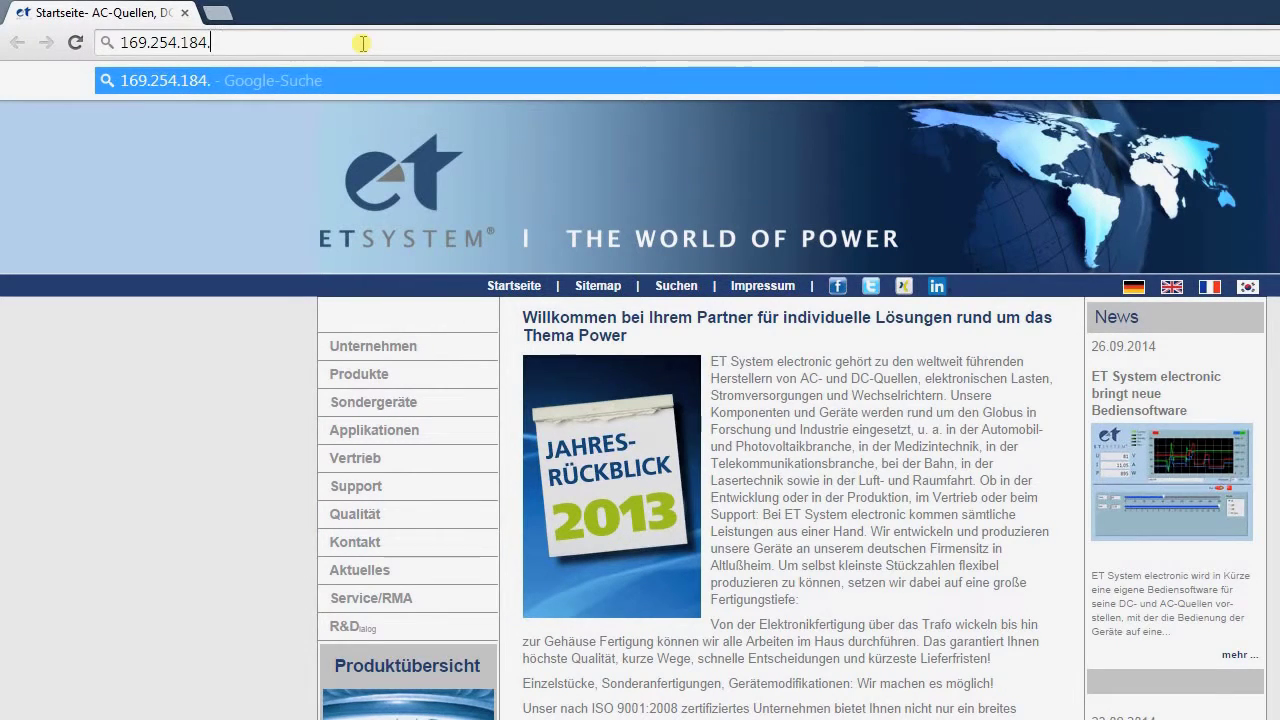
type("252")
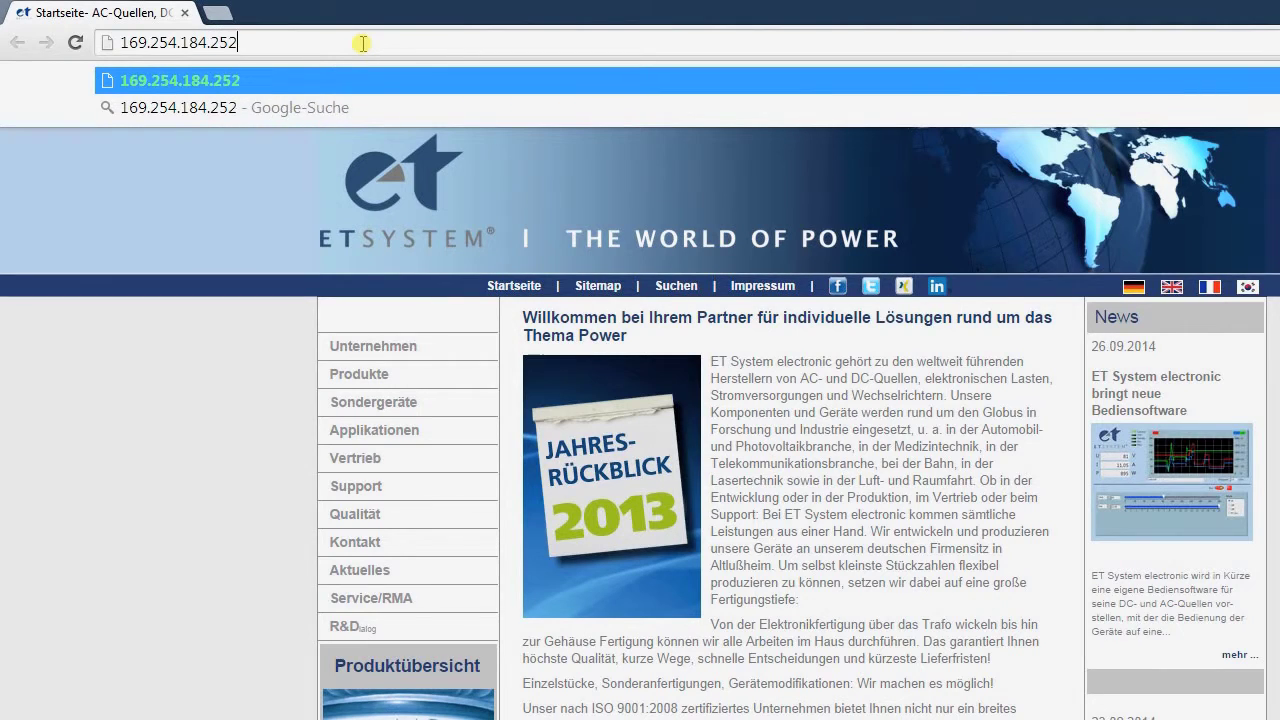
key("Return")
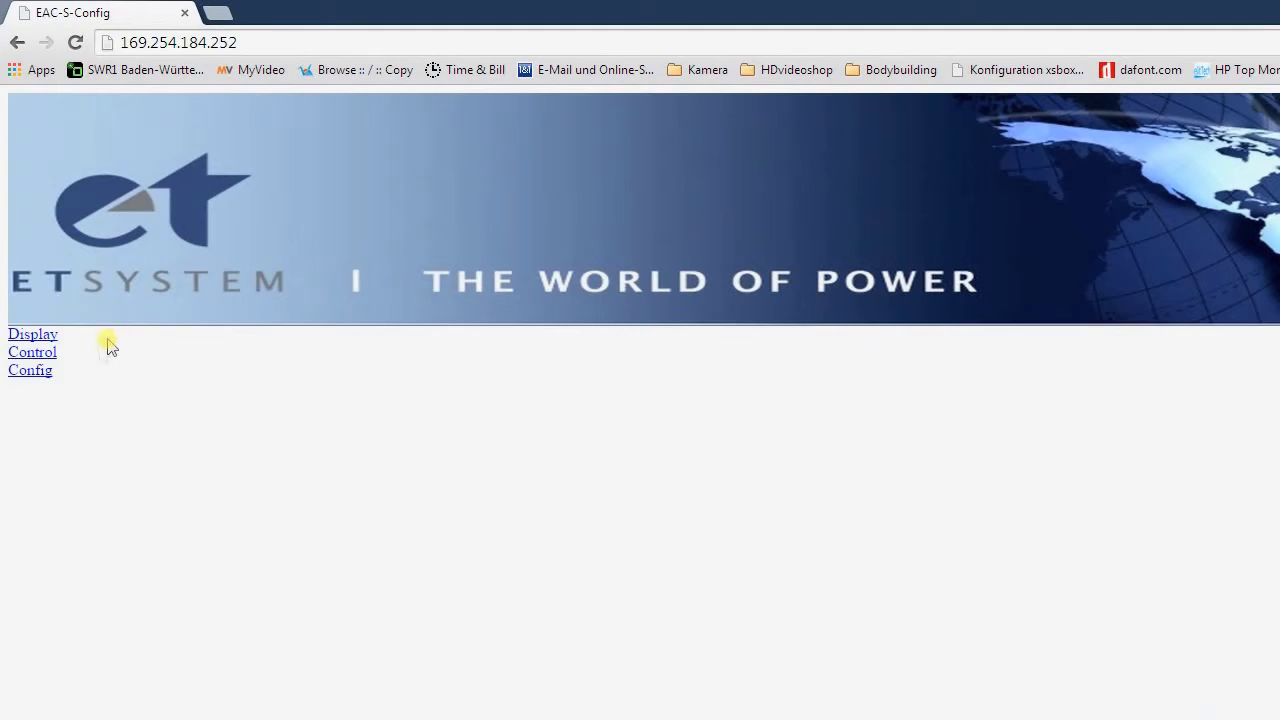
On the device's Config page, disable Dynamic IP and enter 169.254.3.200 as the IP address
left_click(36, 362)
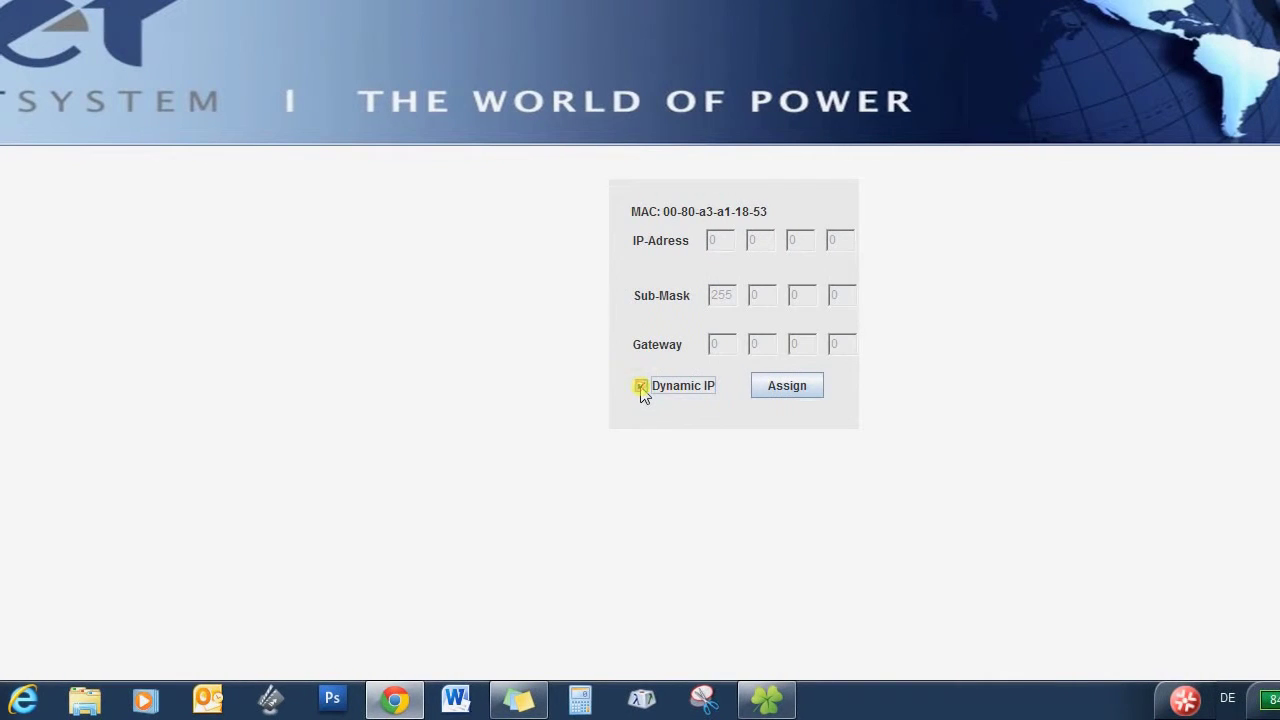
left_click(663, 387)
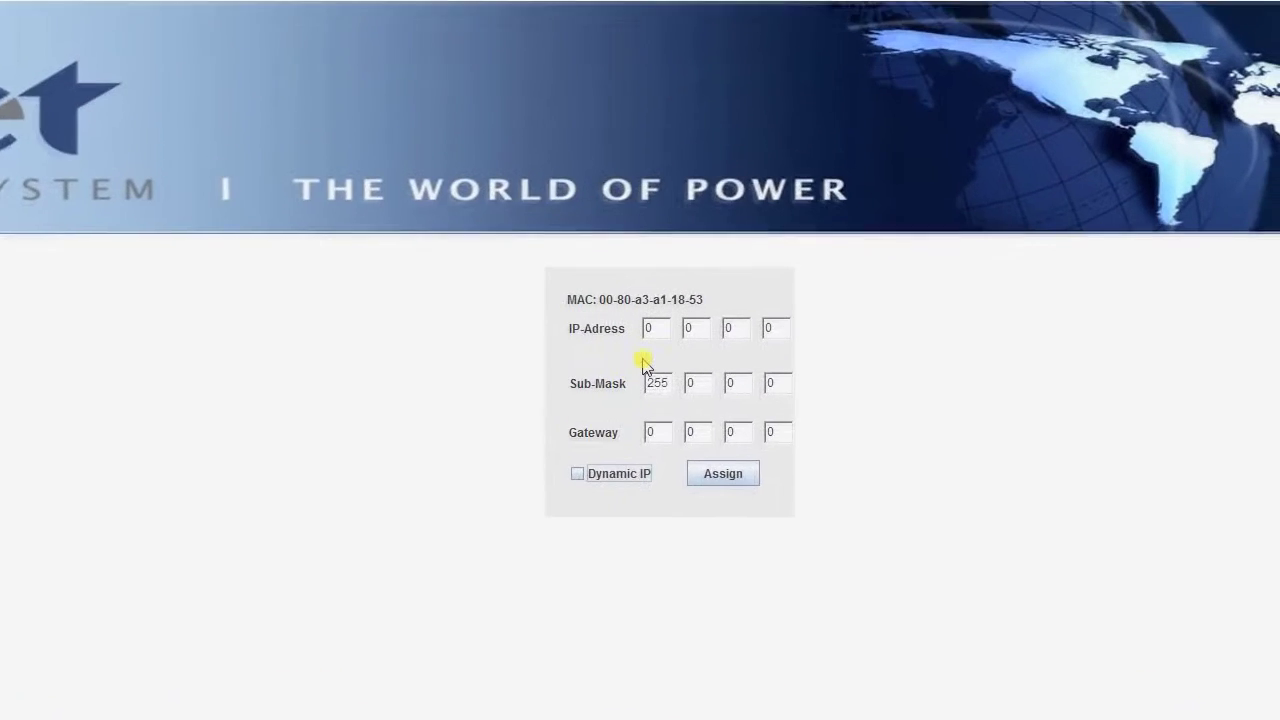
left_click(641, 360)
key("BackSpace")
type("169 ")
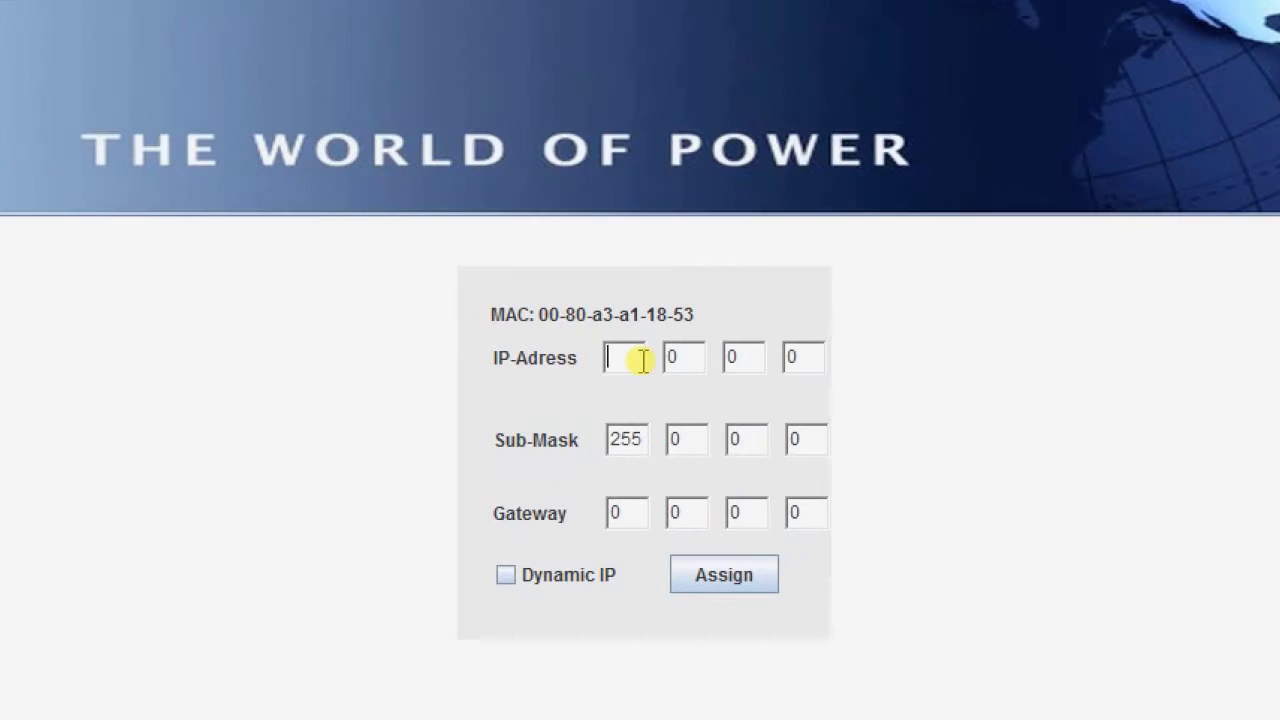
type("254 3 ")
type("200")
Assign the entered network settings to the device, accepting the save anyway and acknowledging the device reset
left_click(741, 587)
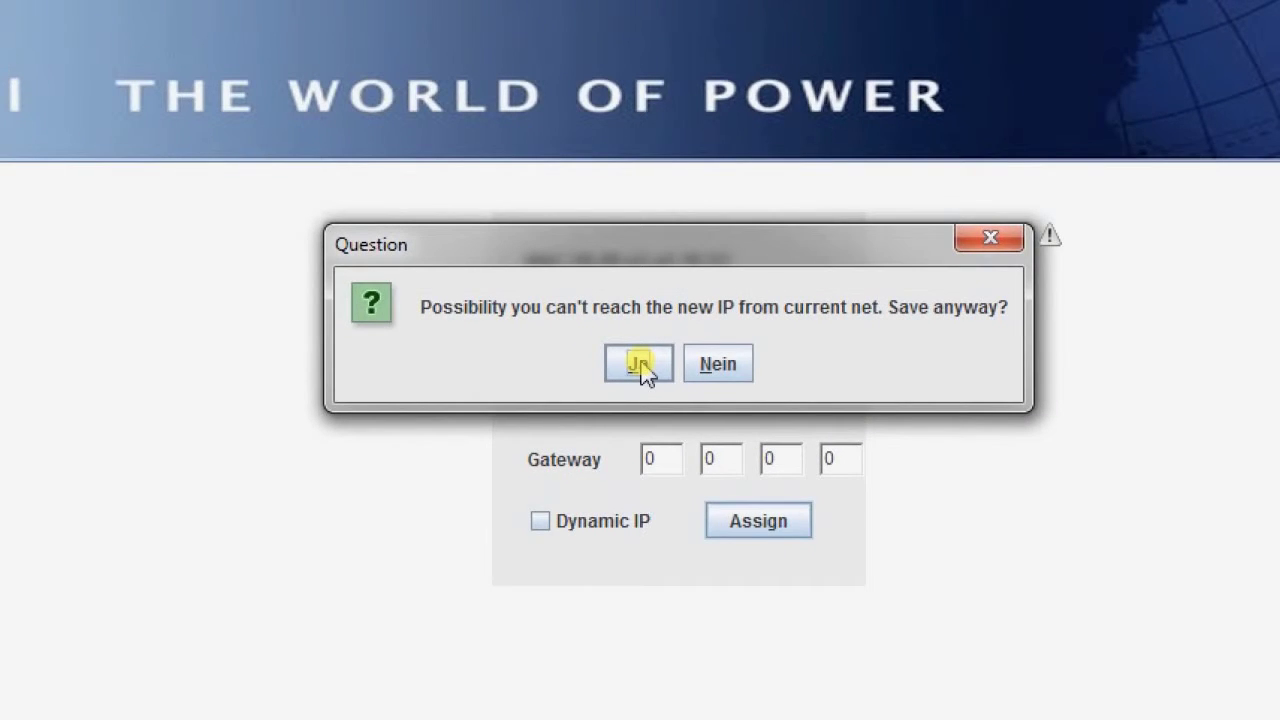
left_click(638, 365)
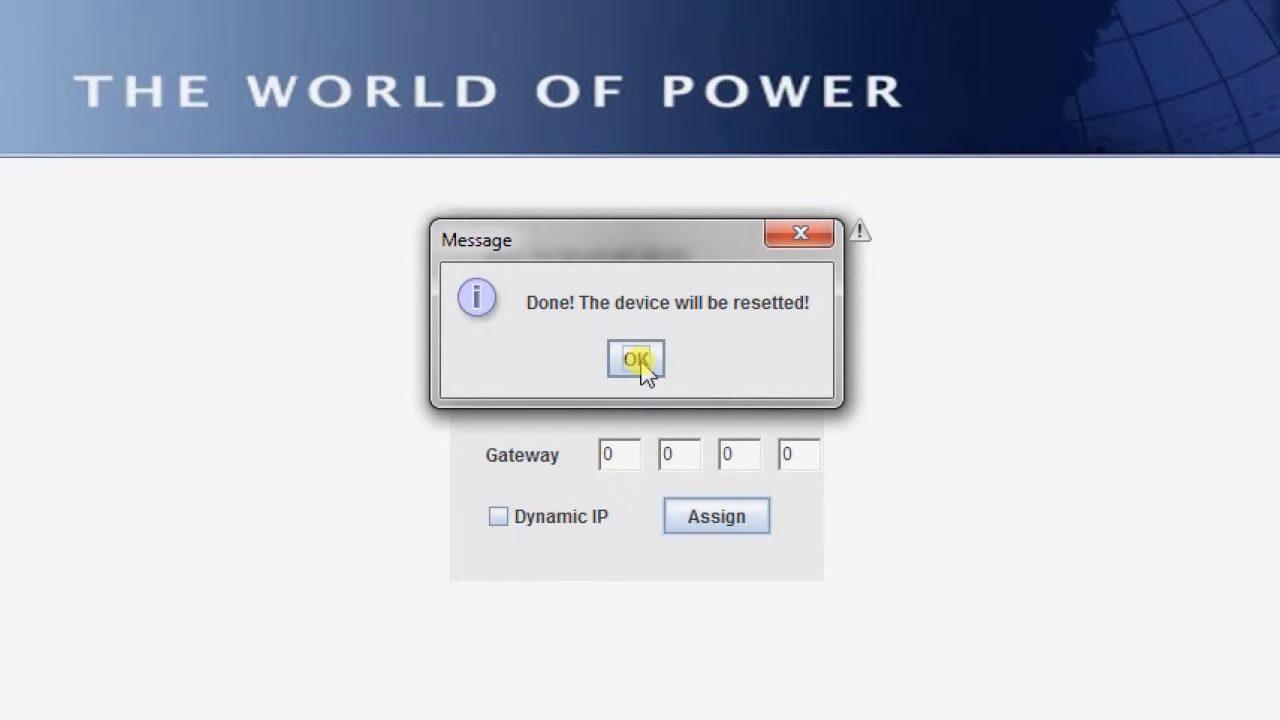
left_click(636, 360)
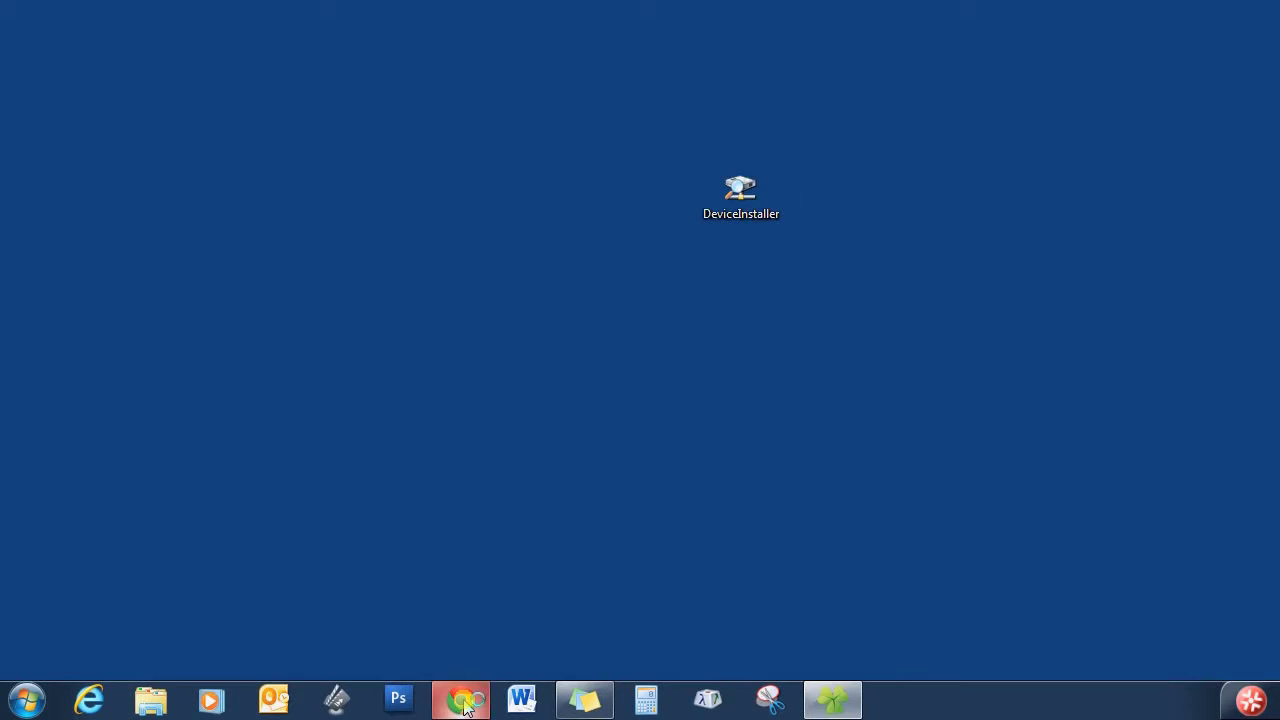
Reopen Chrome and load the device's web interface at its new address 169.254.3.200
left_click(457, 700)
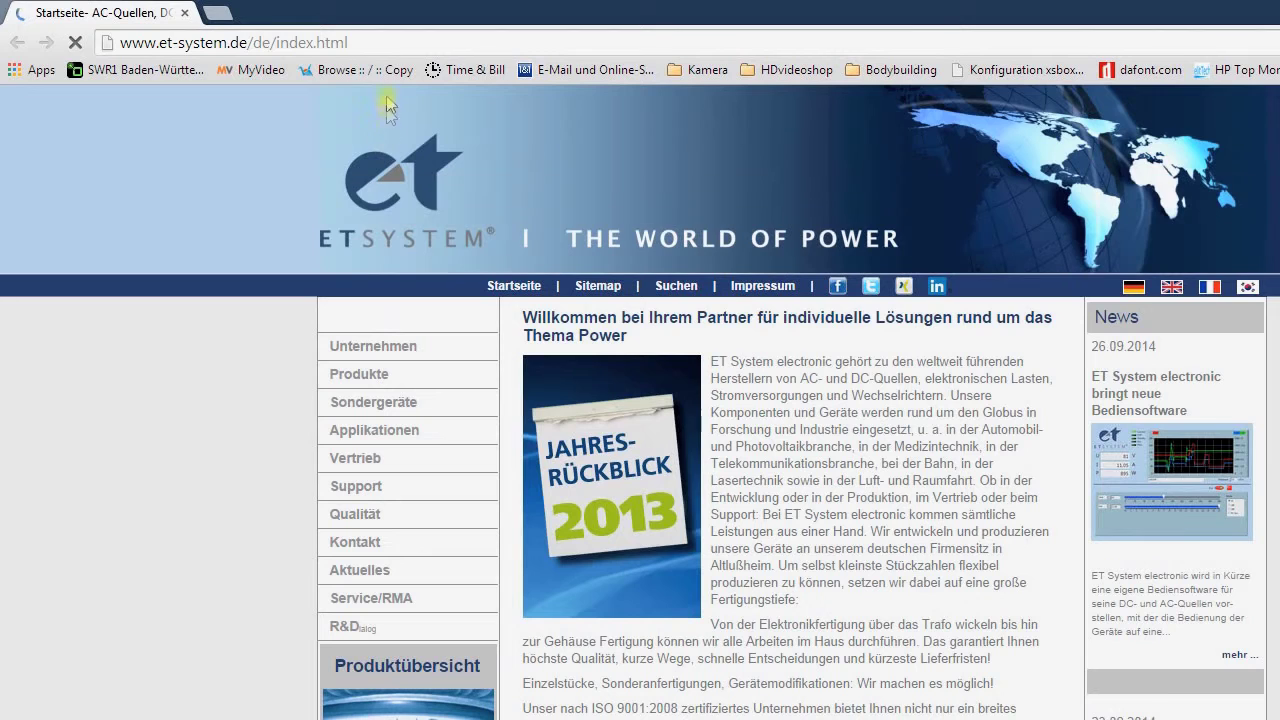
left_click(387, 44)
type("169")
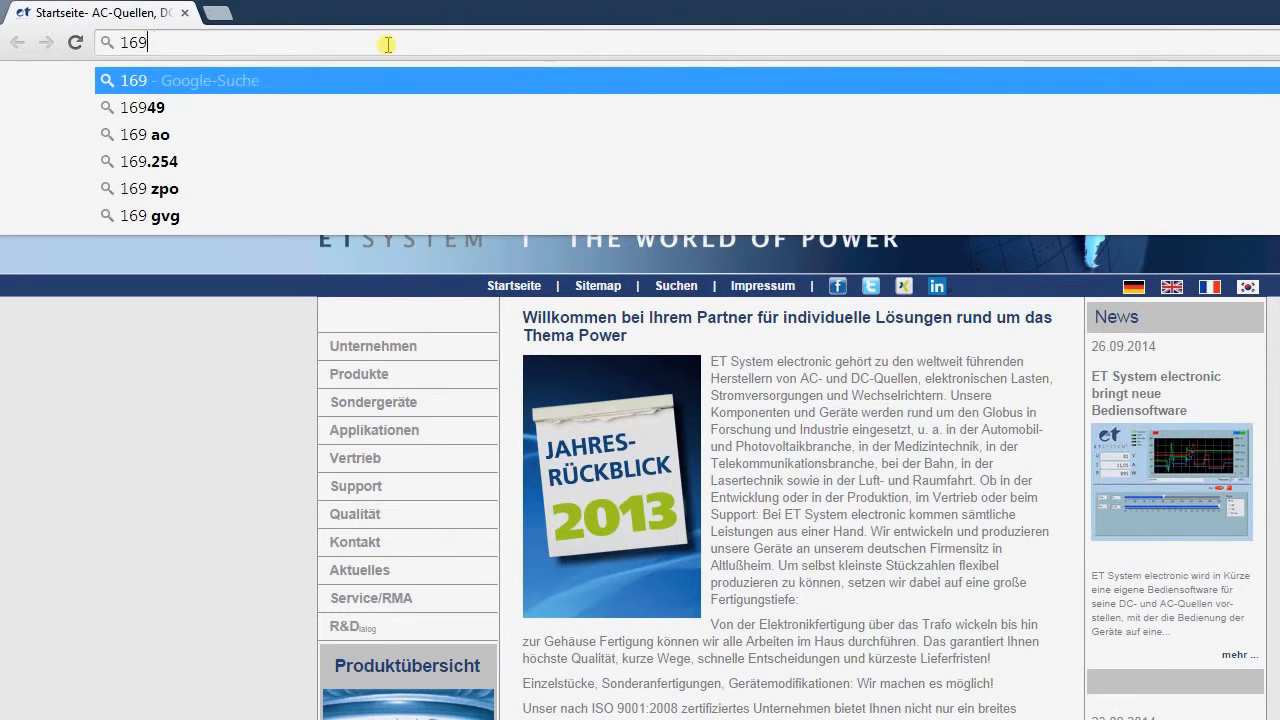
type(".254.3.200")
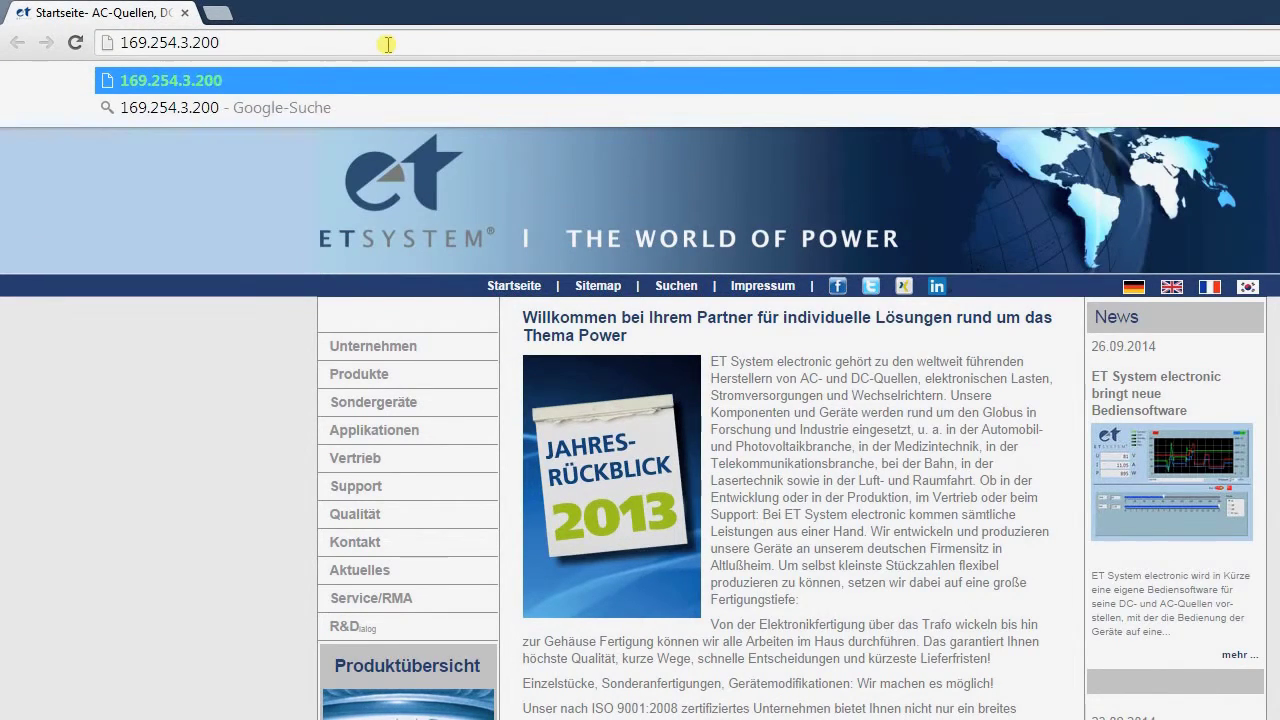
key("Return")
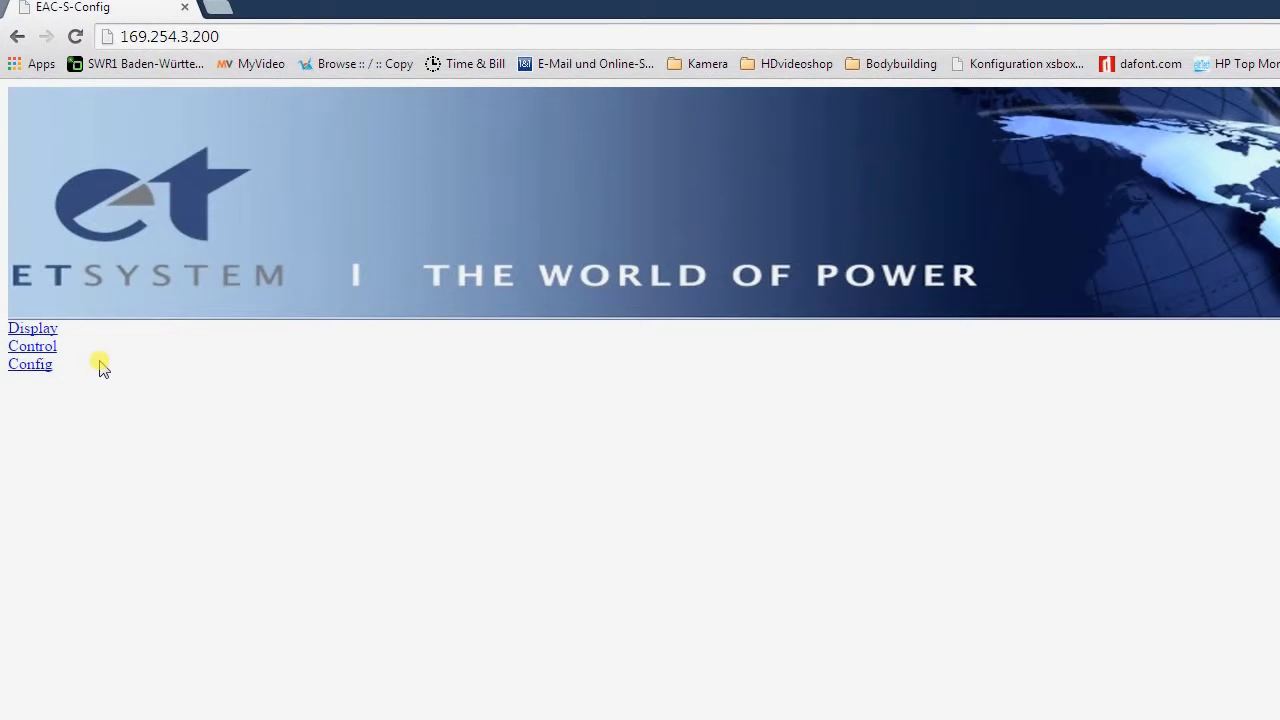
On the device's Control page, set Uac to 230 V, Imax to 2 A and the phase to 90°
left_click(43, 354)
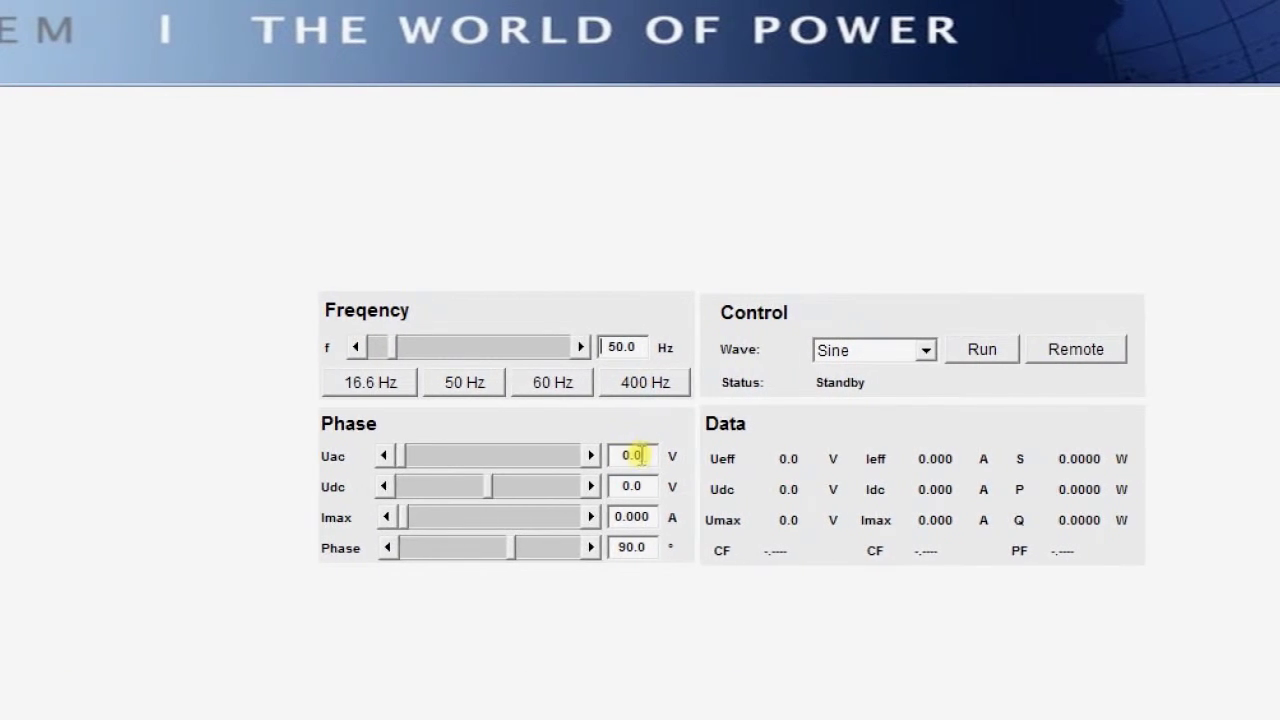
left_click_drag(638, 455, 616, 456)
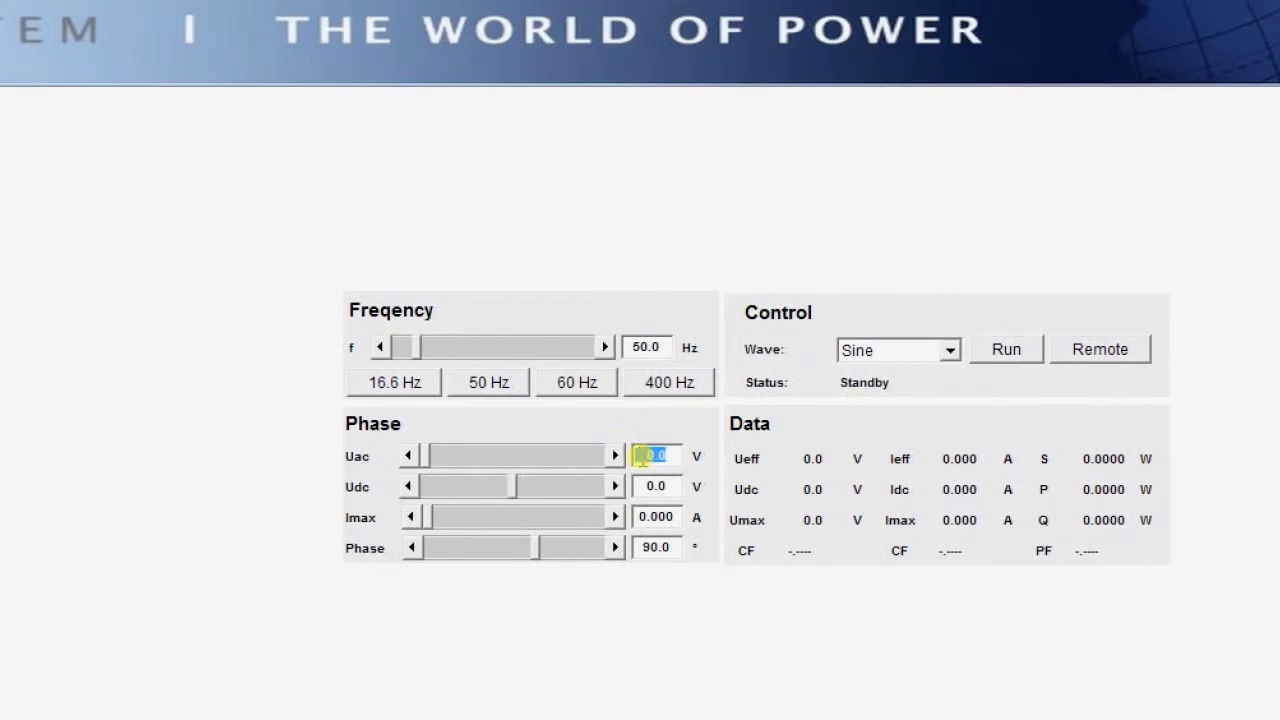
key("Return")
left_click(670, 516)
left_click_drag(638, 516, 574, 525)
type("2")
key("Return")
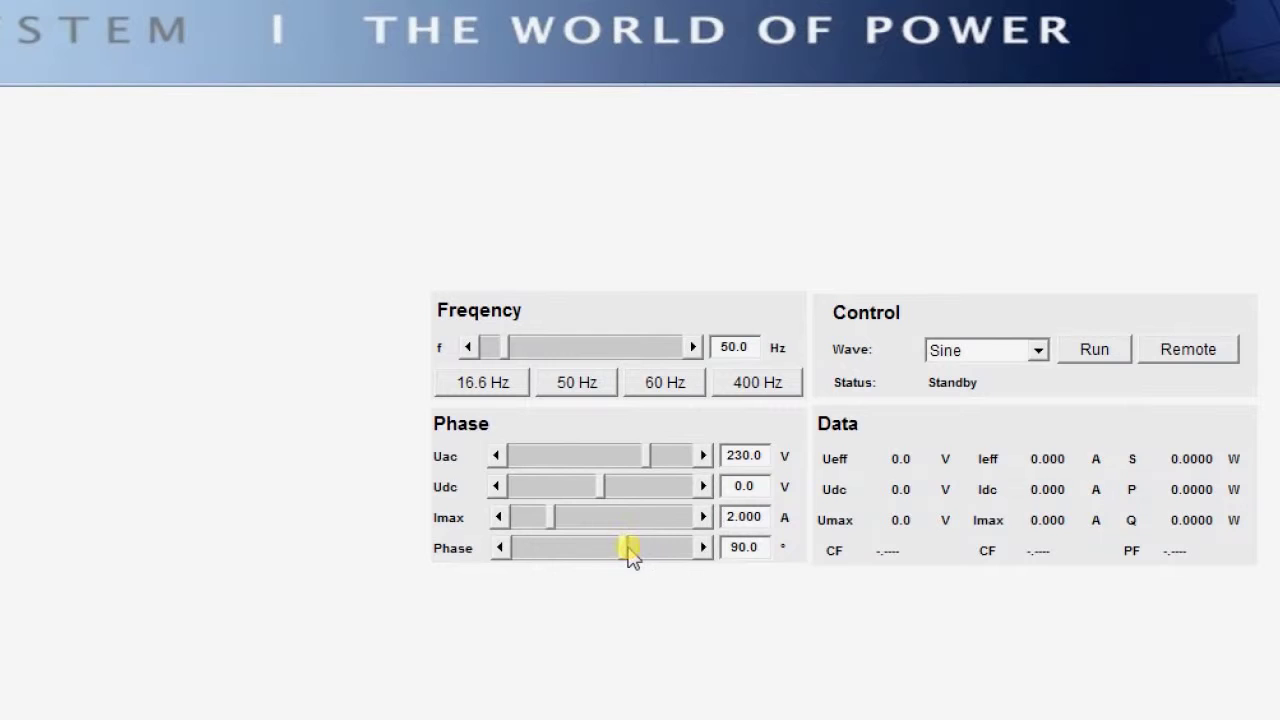
left_click_drag(627, 551, 701, 555)
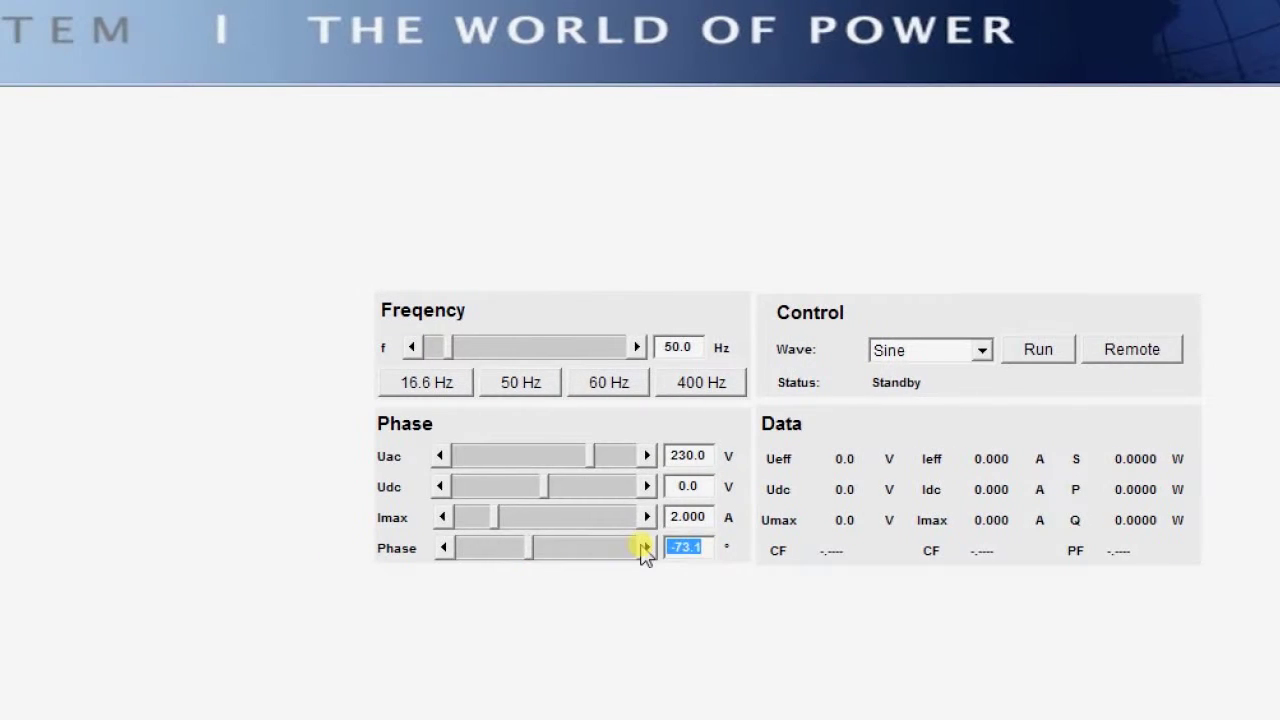
key("Return")
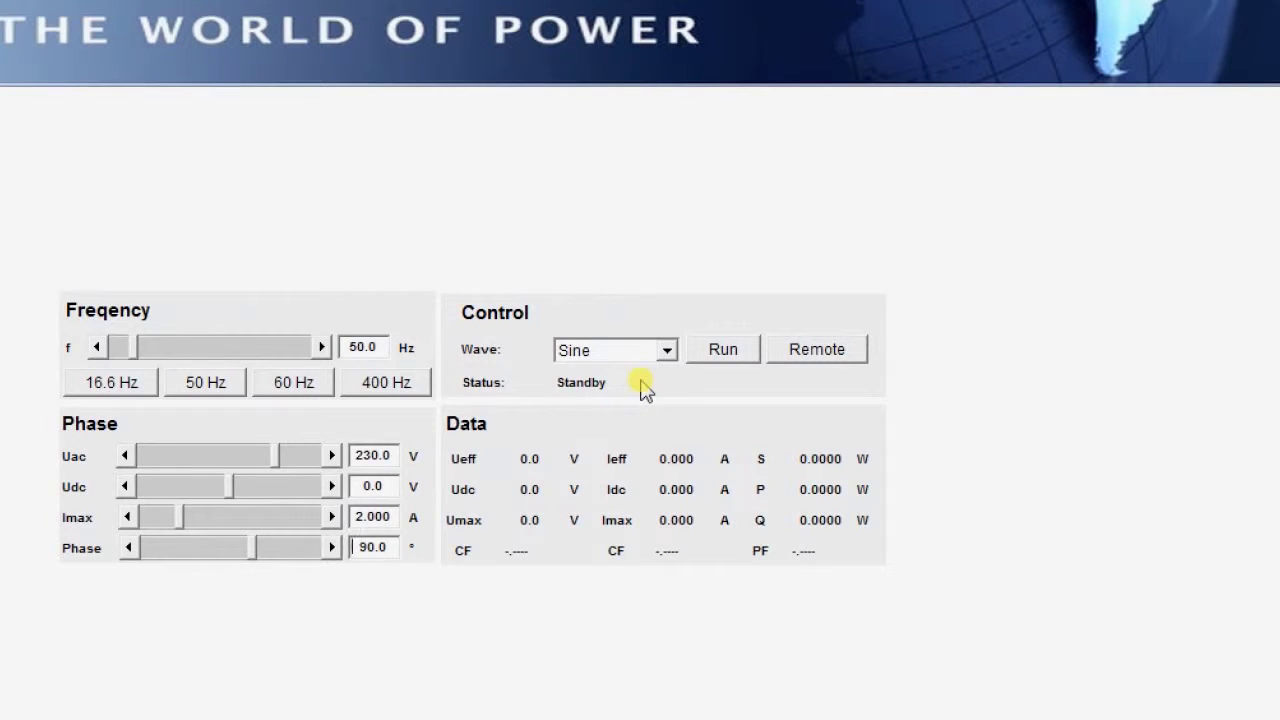
Check the available waveforms, keep Sine selected and switch the output to Run
left_click(666, 350)
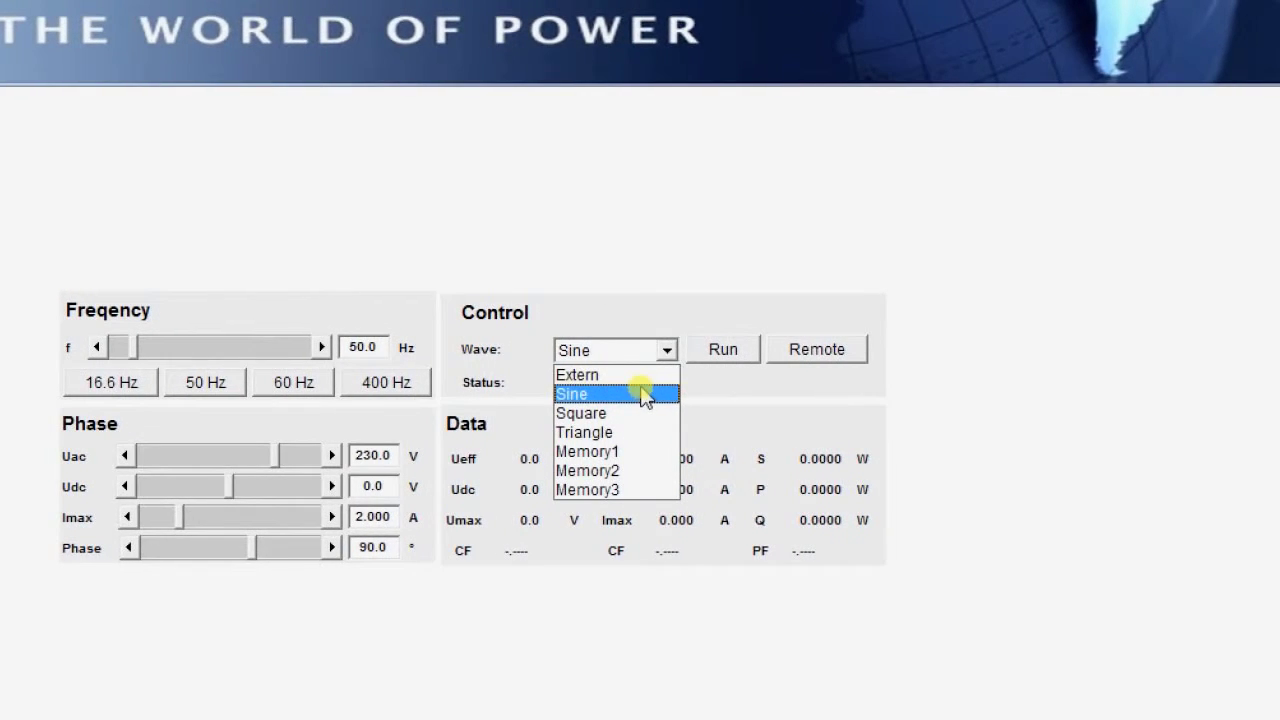
left_click(668, 350)
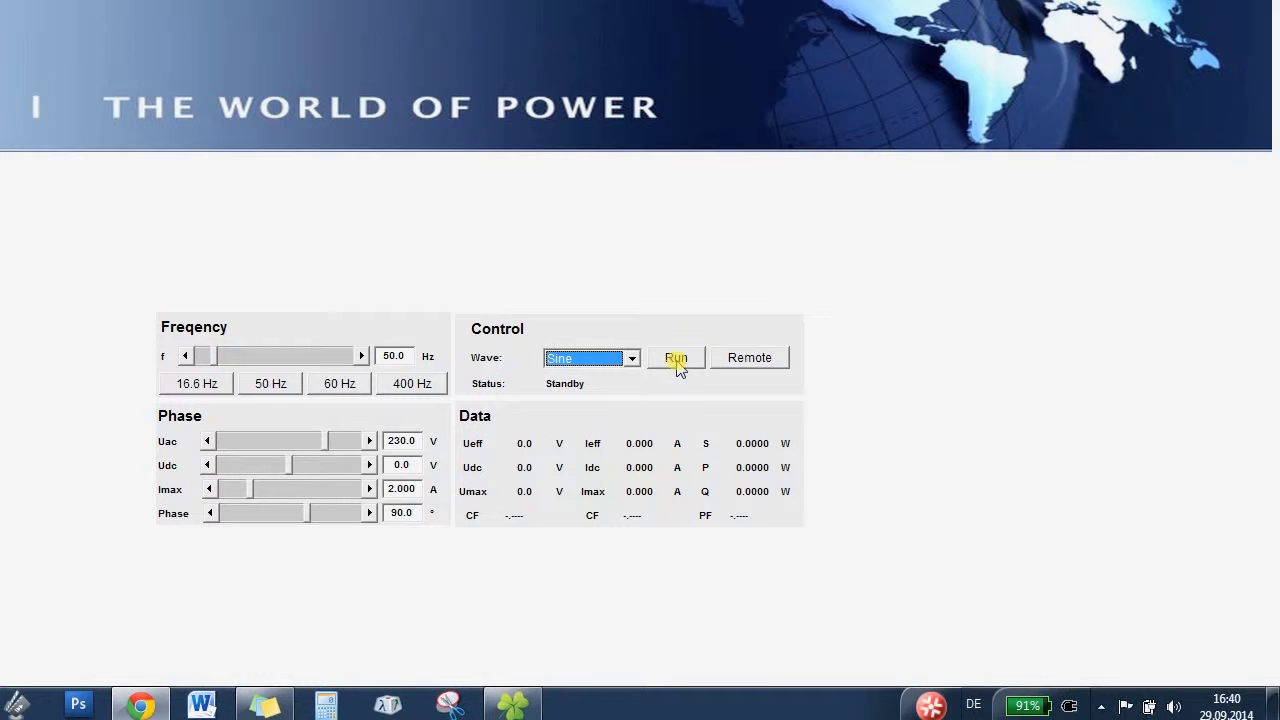
left_click(677, 364)
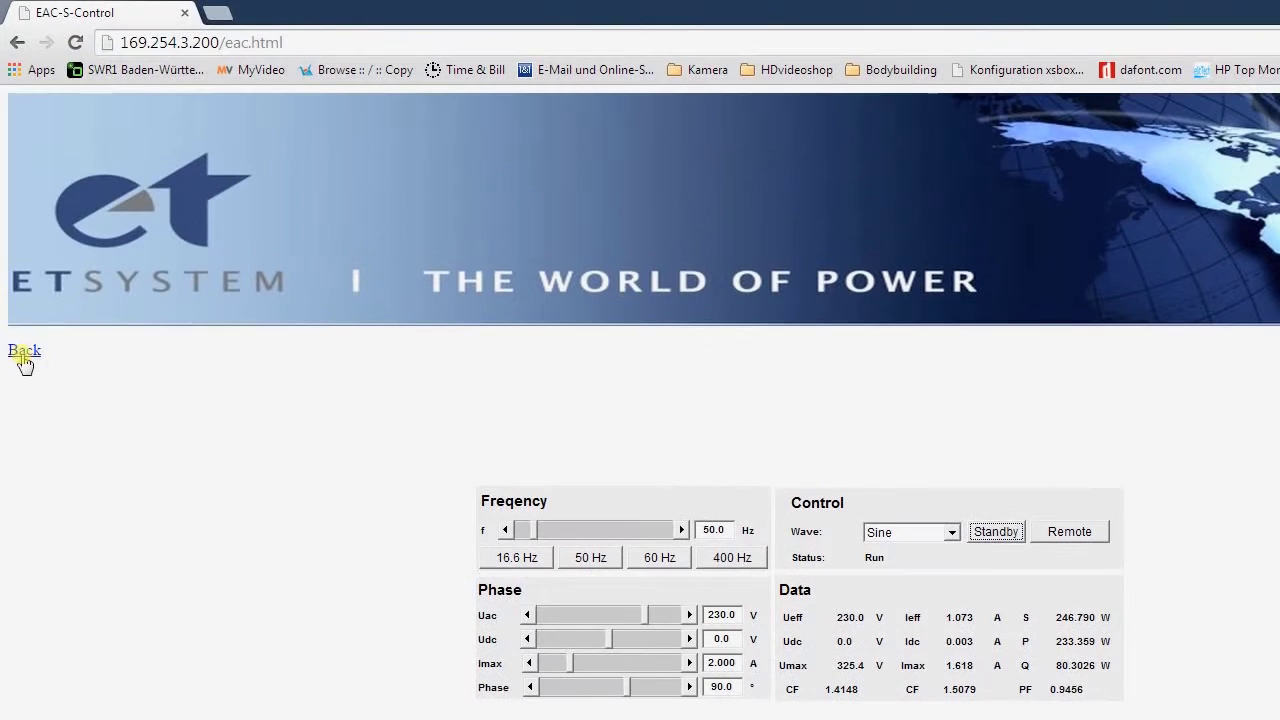
Return to the device's start page and open its Display page
left_click(23, 352)
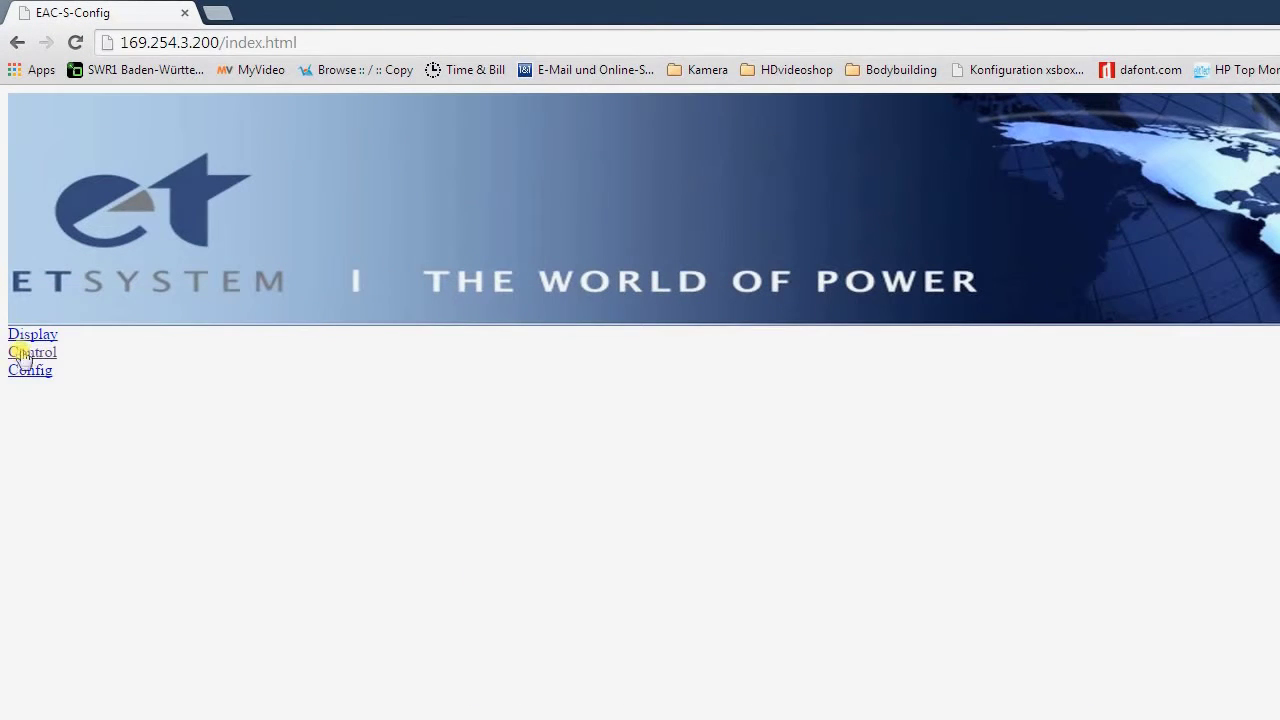
left_click(18, 336)
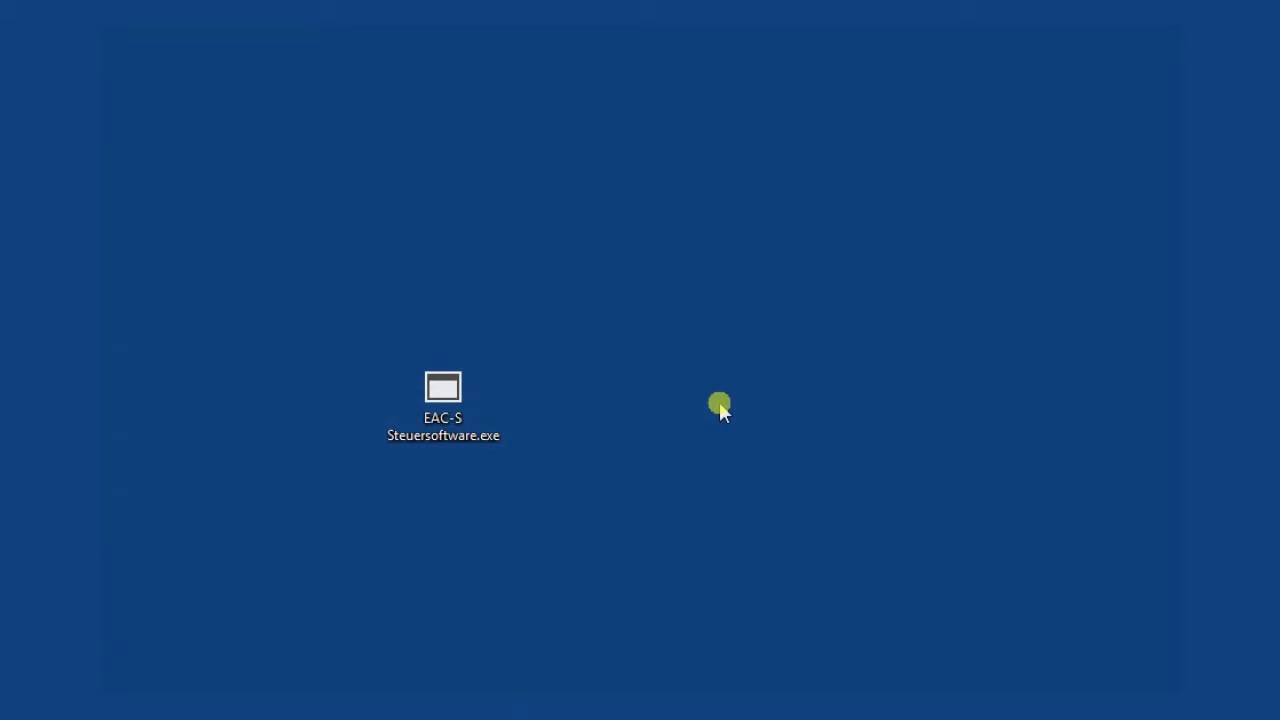
Launch EAC-S Steuersoftware.exe from the desktop and connect it to the device at target IP 169.254.3.200
left_click(455, 395)
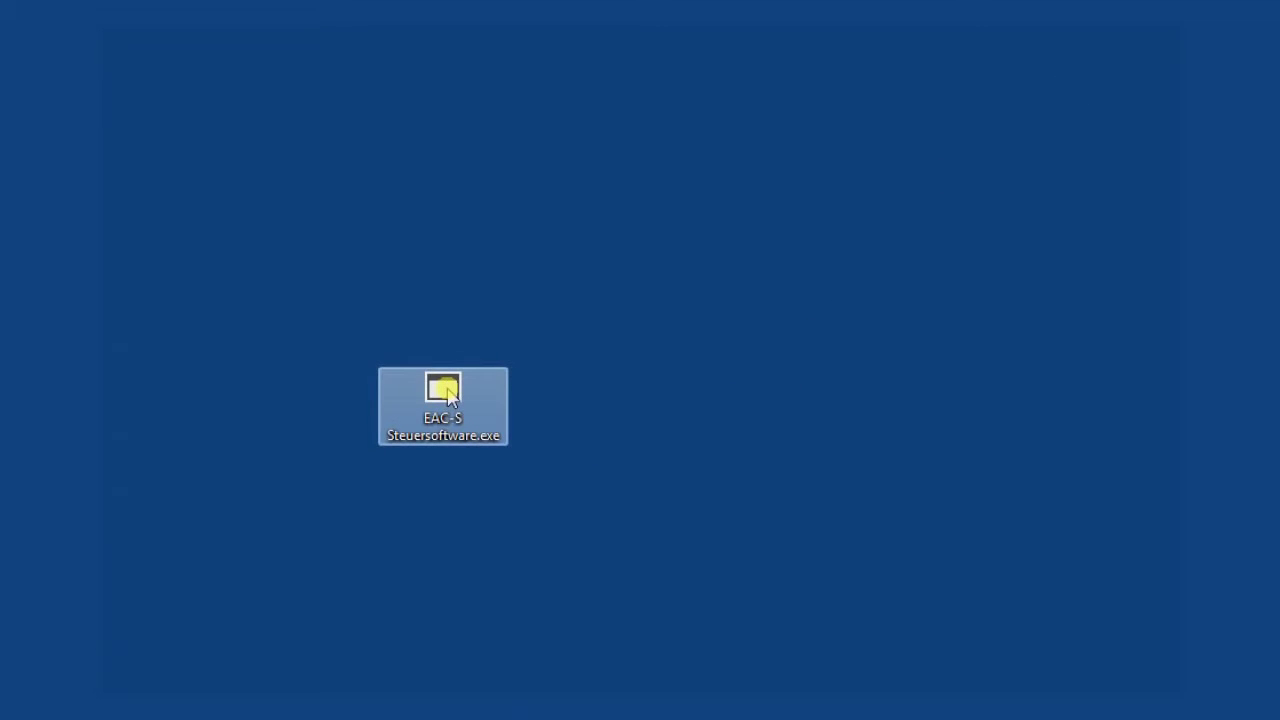
double_click(455, 392)
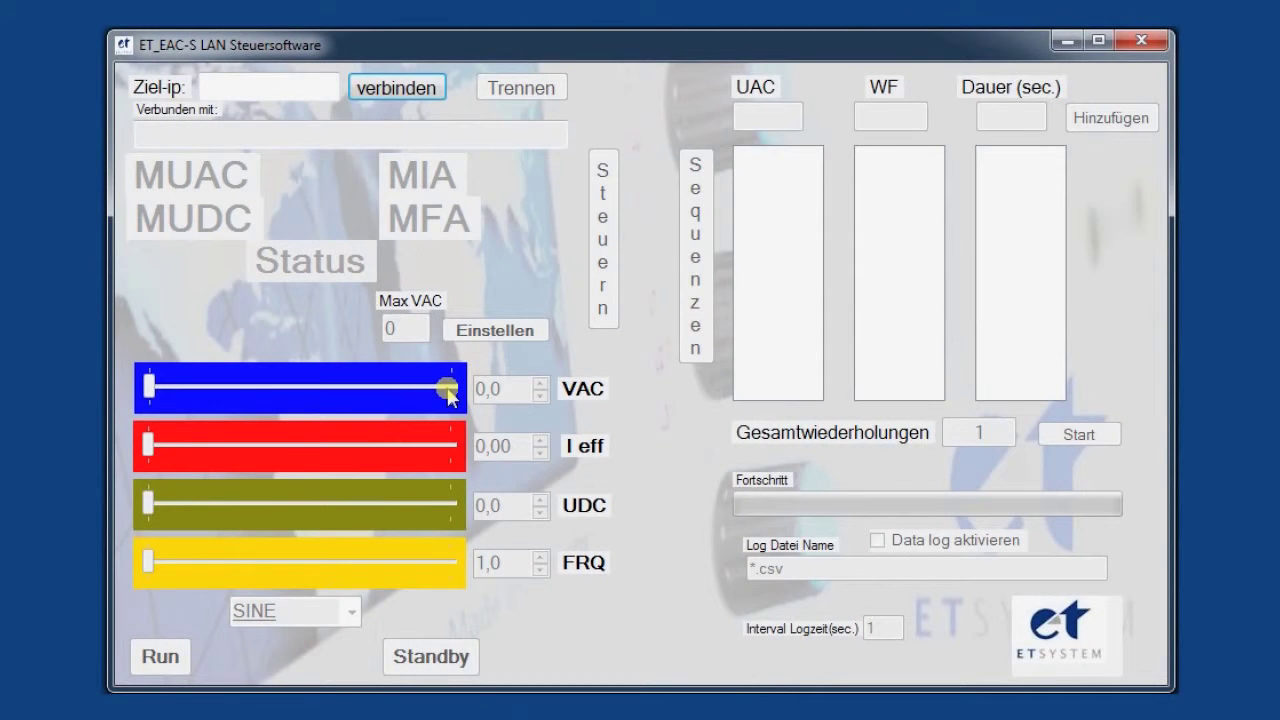
left_click(285, 86)
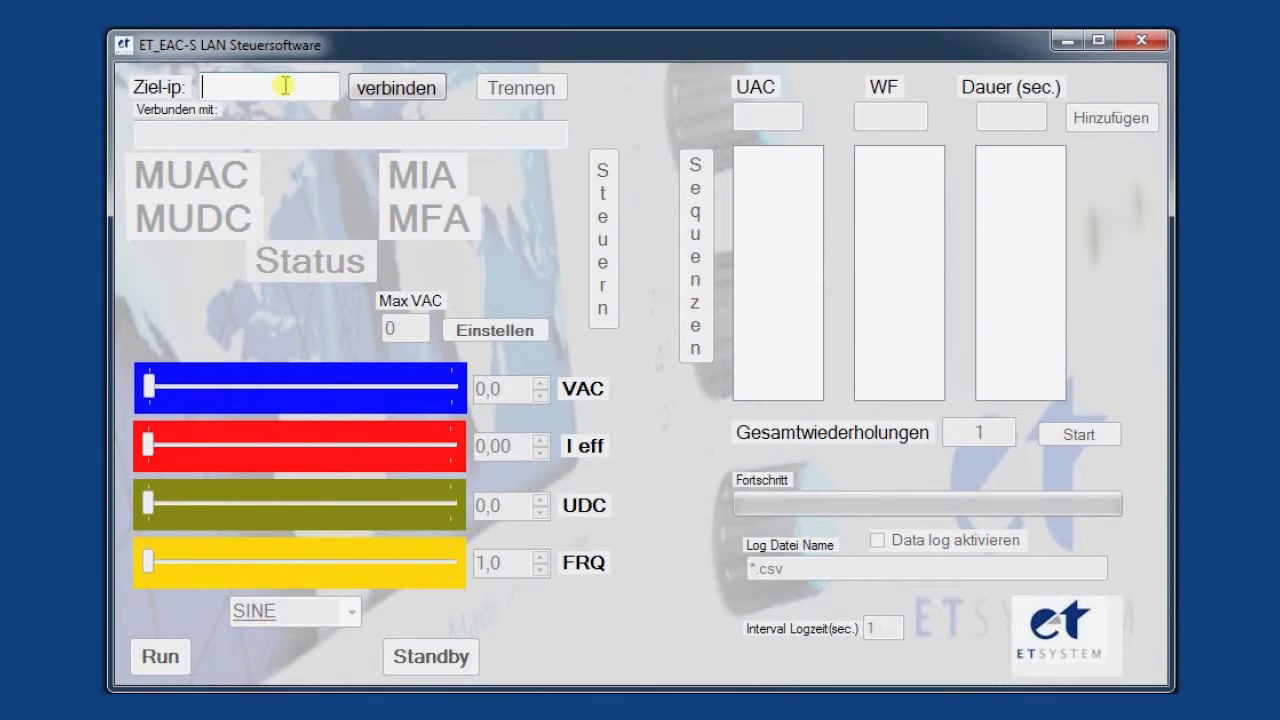
type("169.254")
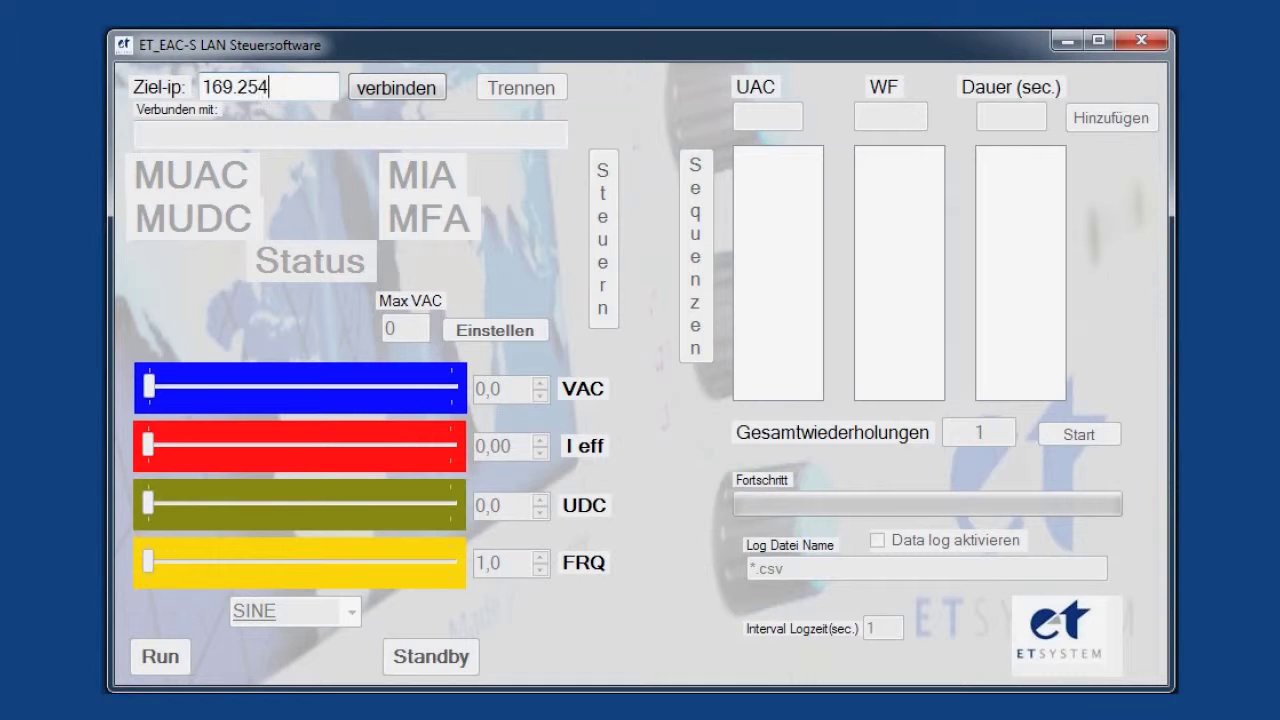
type(".3.200")
left_click(381, 90)
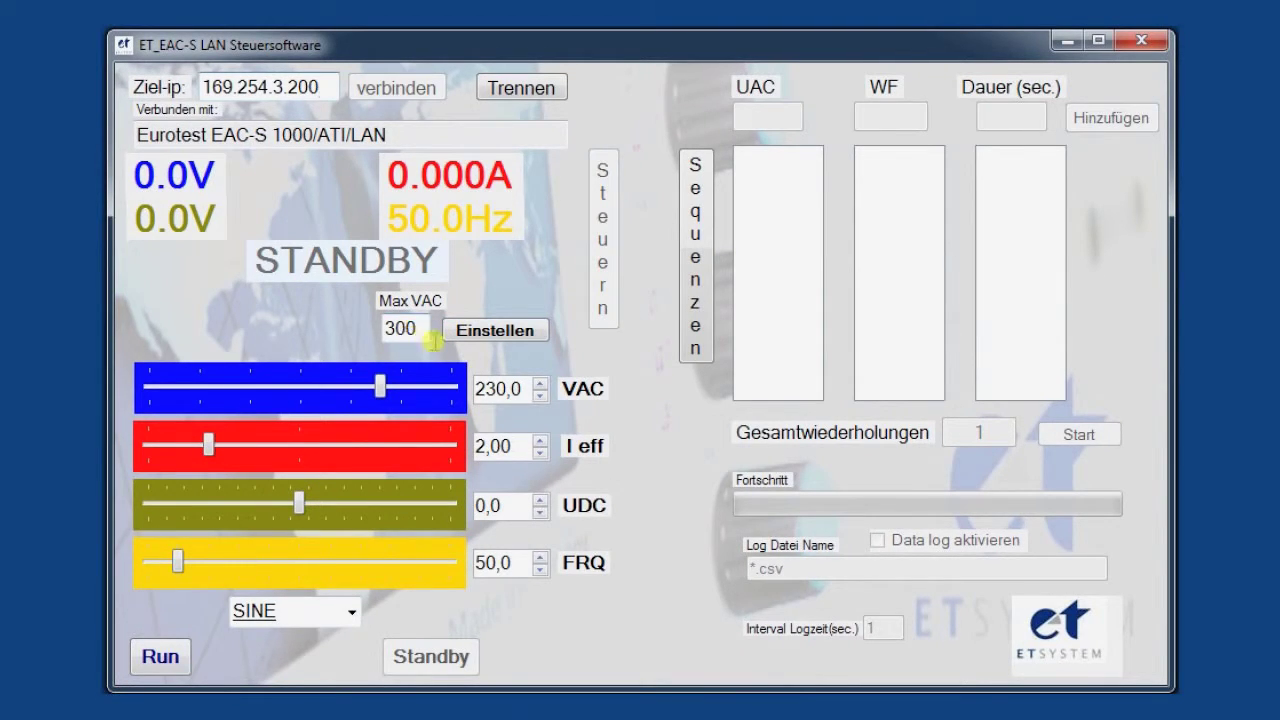
Limit the maximum AC voltage to 150 V and raise the VAC setpoint to 150.0 V
left_click_drag(422, 328, 380, 335)
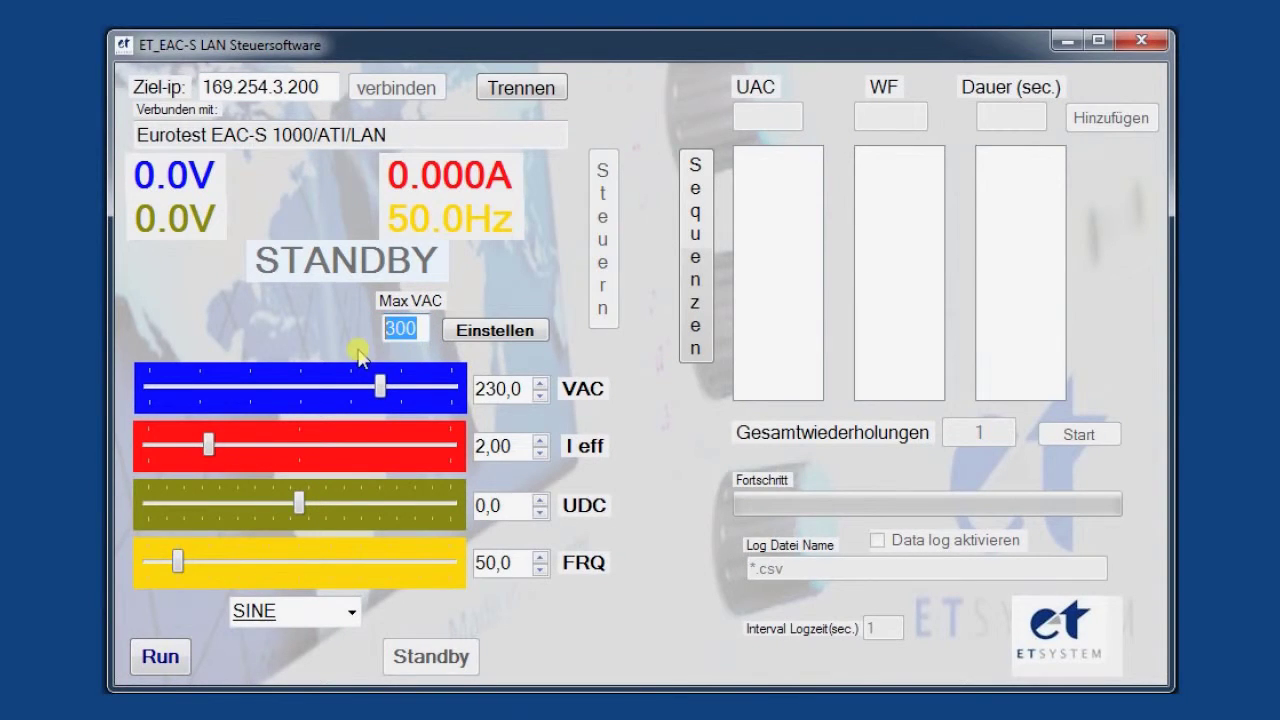
type("15")
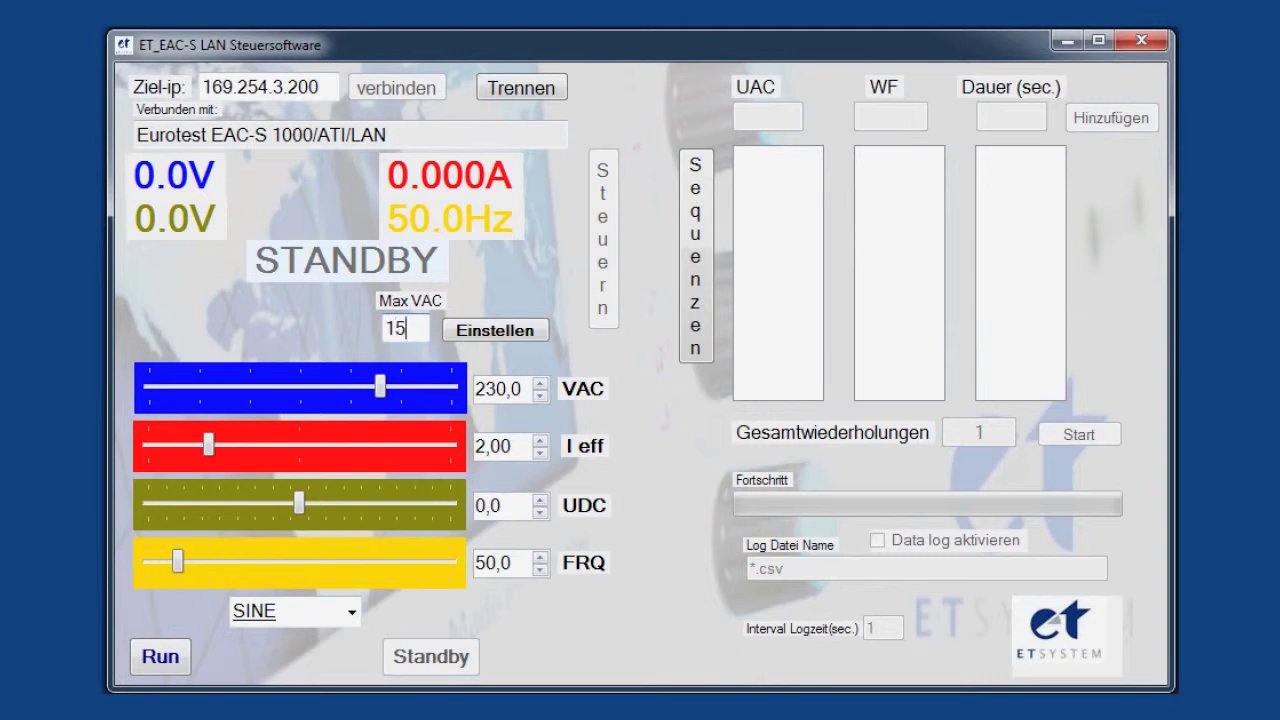
type("0")
left_click(485, 333)
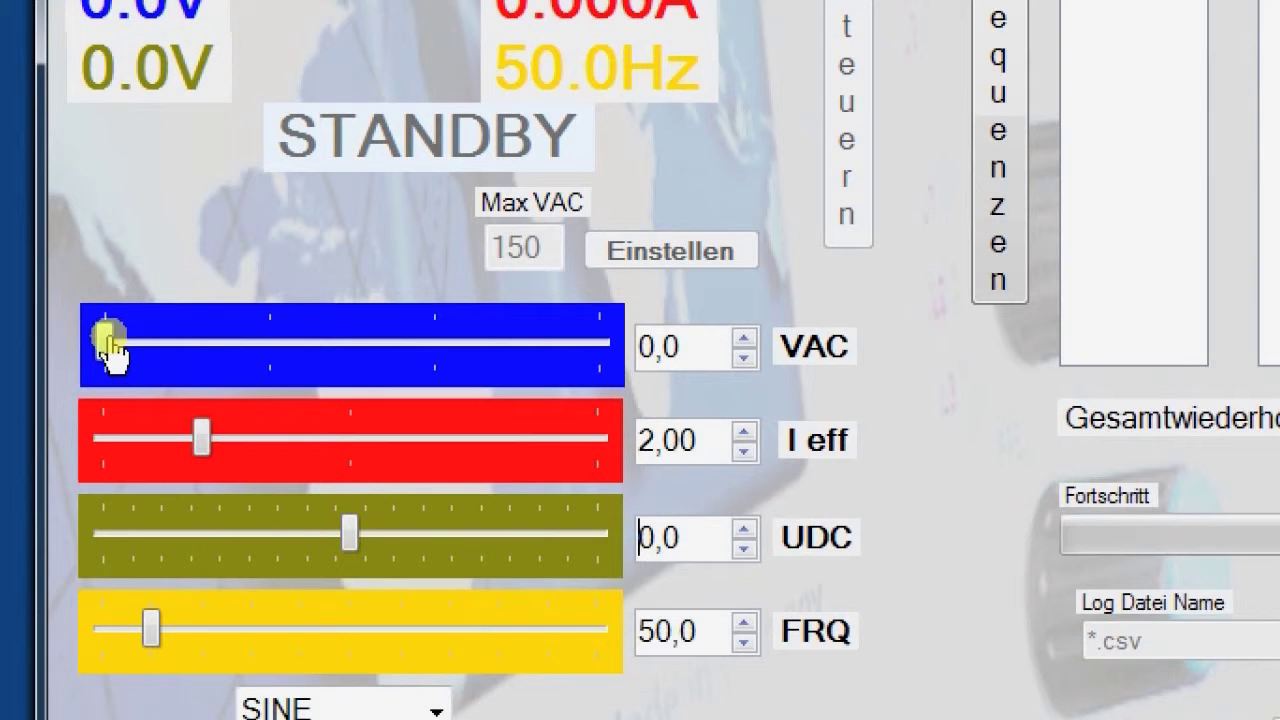
left_click_drag(108, 340, 623, 363)
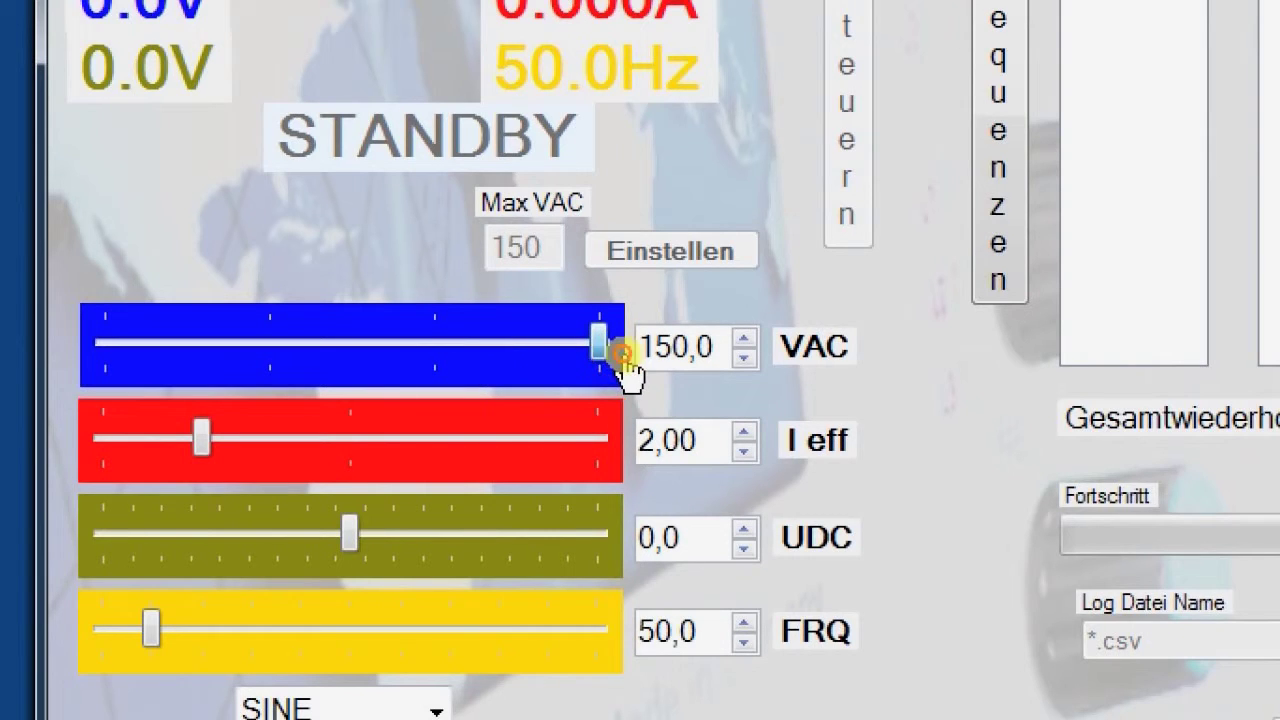
Try adjusting the effective current limit in small increments, and set I eff to 3 A
left_click(203, 440)
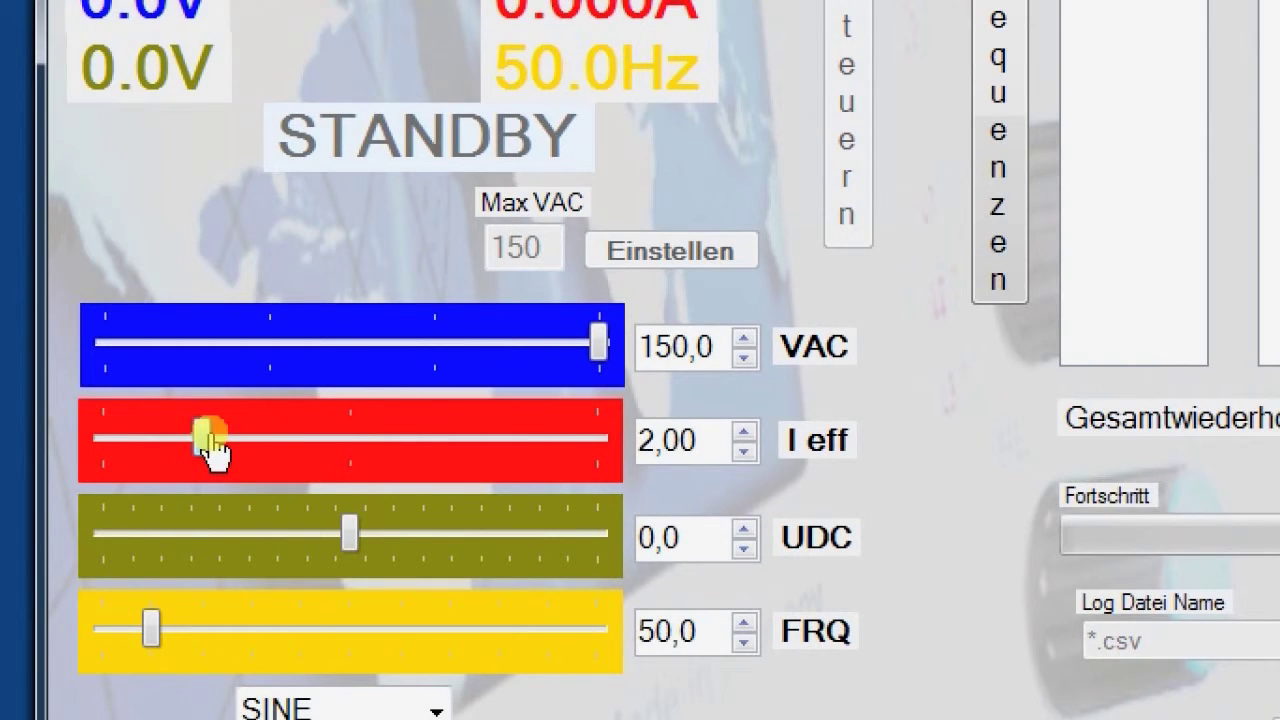
mouse_move(211, 445)
left_mouse_down()
mouse_move(308, 448)
mouse_move(220, 449)
left_mouse_up()
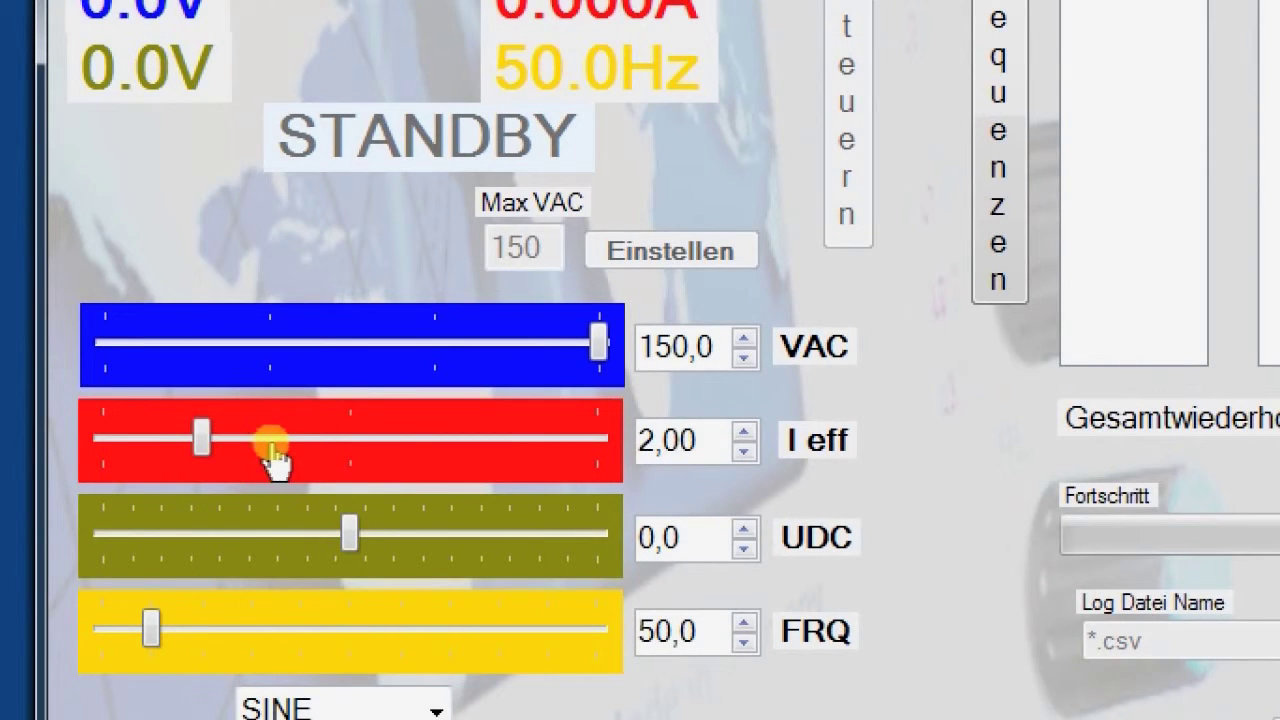
left_click(744, 432)
left_click(746, 432)
left_click(746, 432)
left_click(747, 433)
left_click(745, 455)
left_click(745, 455)
left_click(745, 455)
left_click(745, 455)
left_click_drag(716, 441, 572, 448)
type("3")
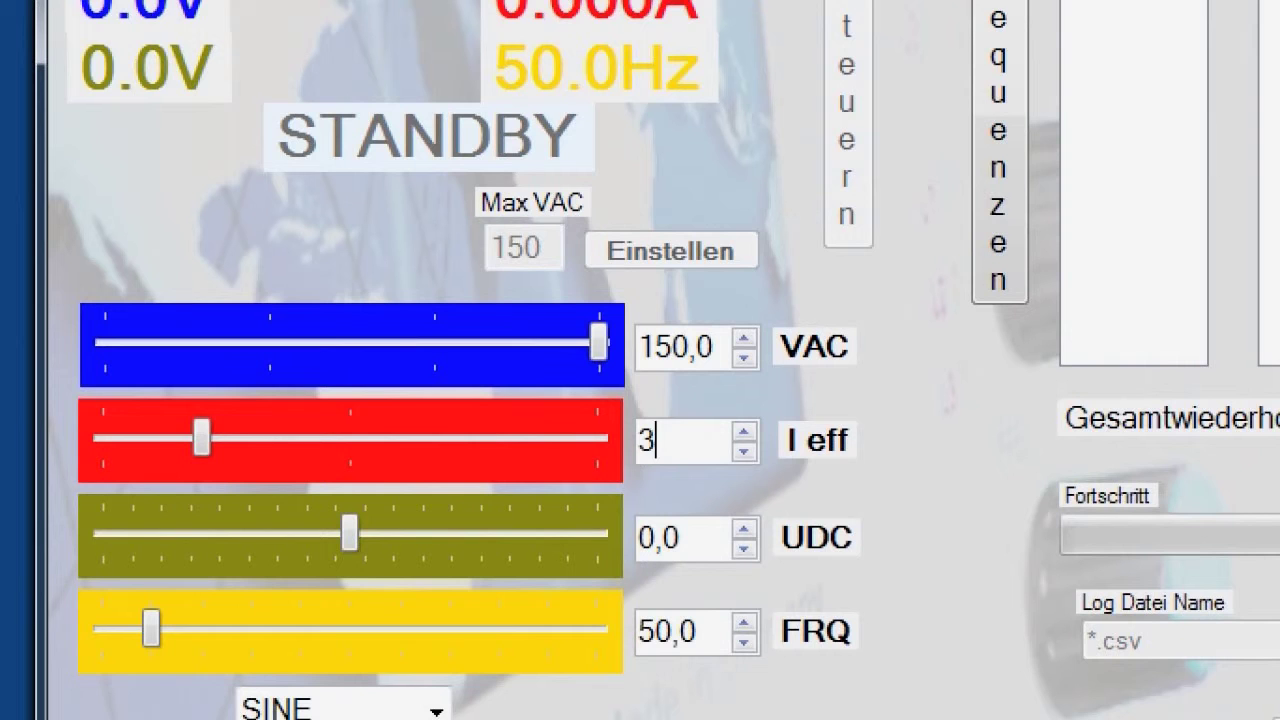
key("Return")
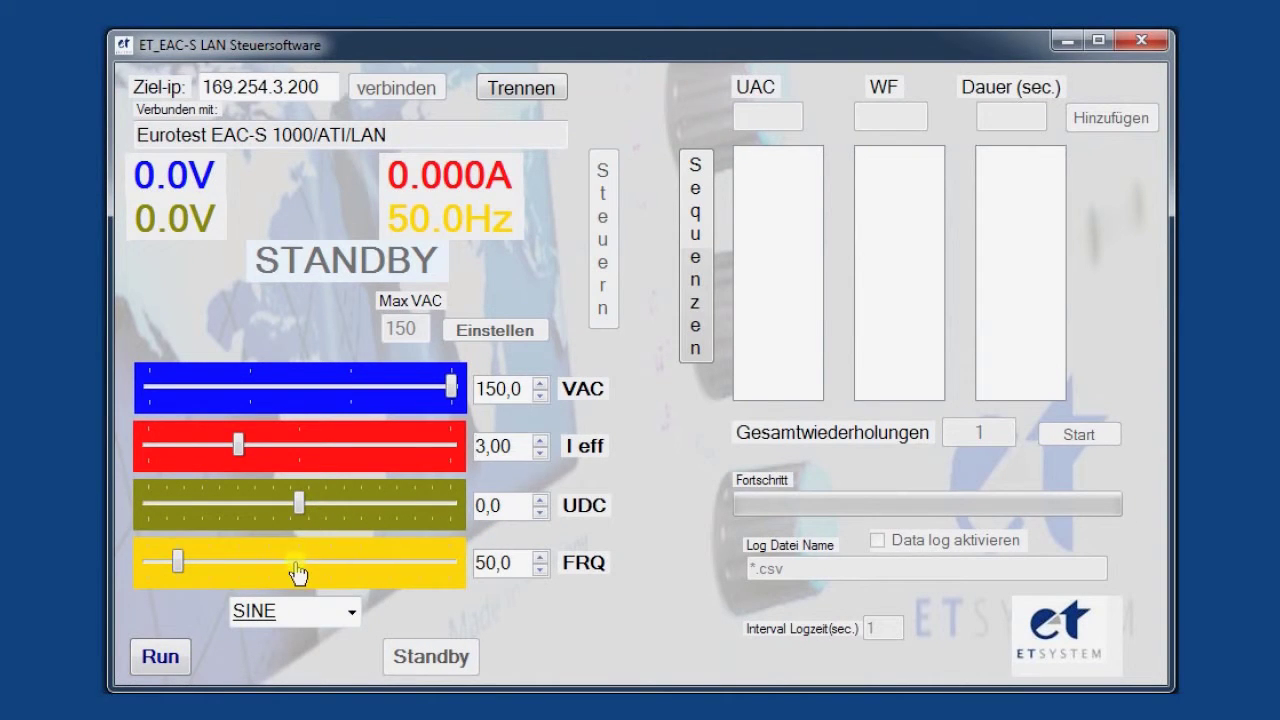
Try the RECT and TRIANGLE waveforms and return the waveform to SINE
left_click(352, 615)
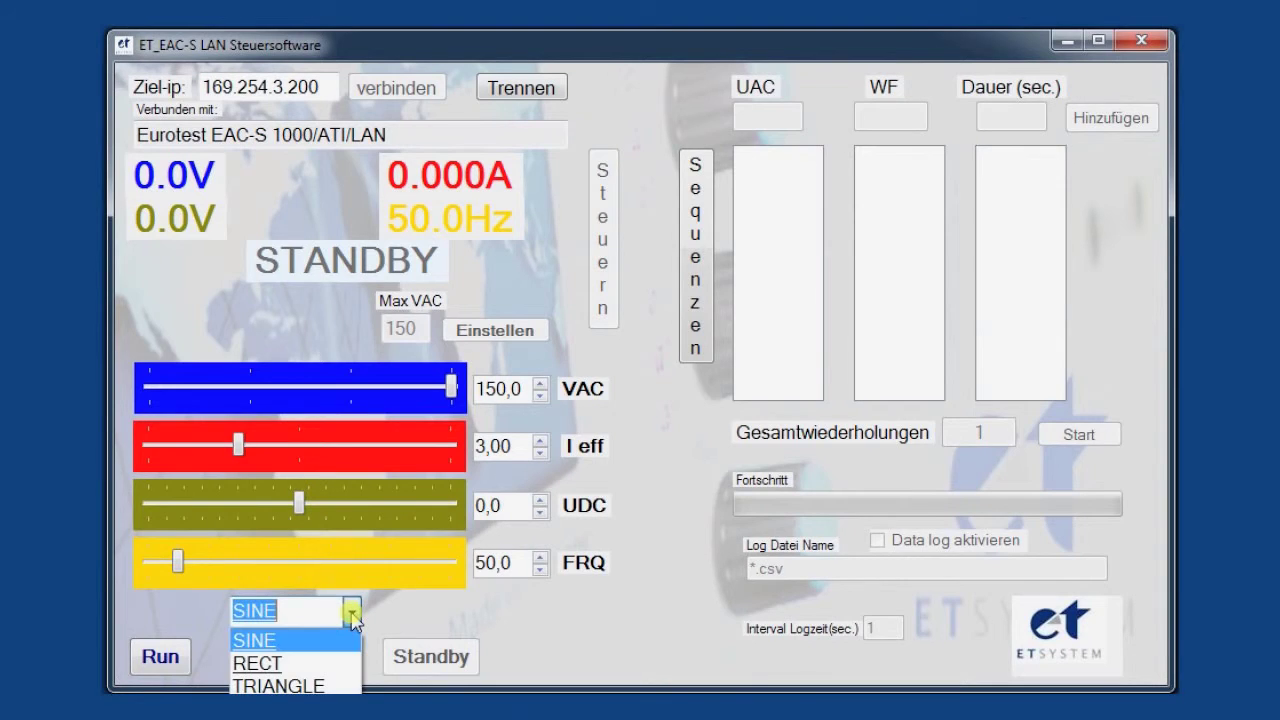
left_click(309, 664)
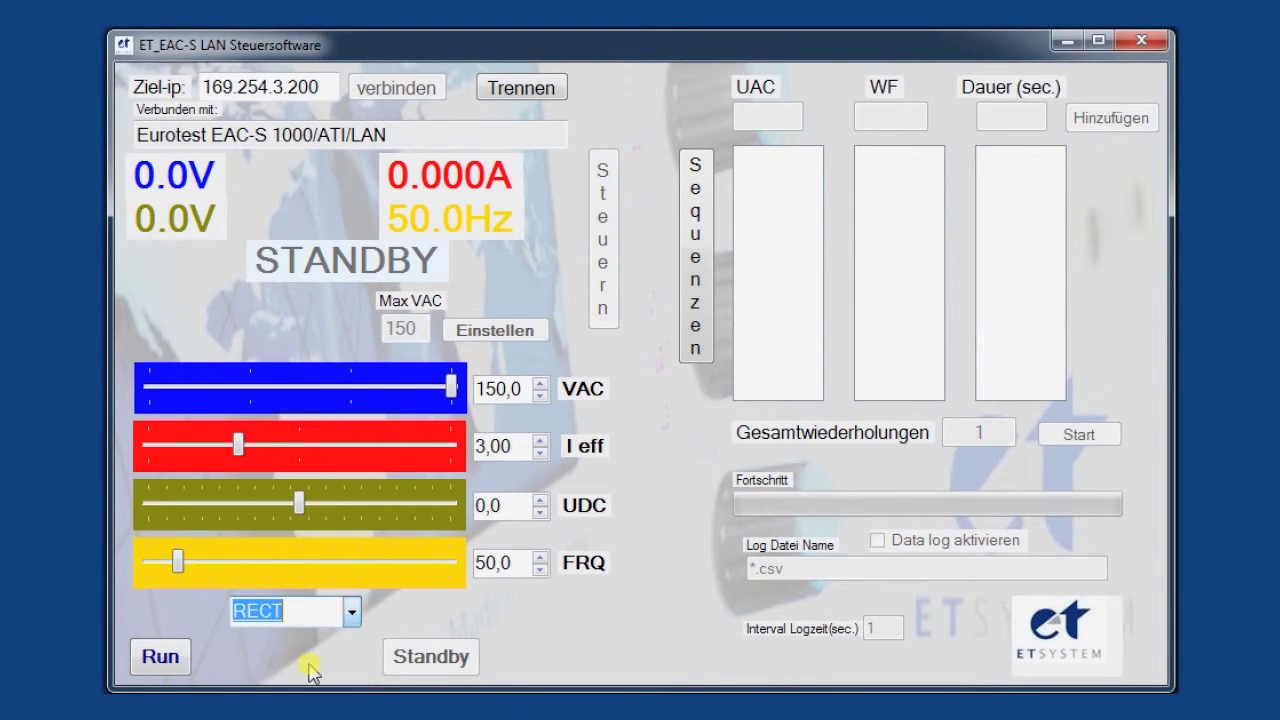
left_click(352, 615)
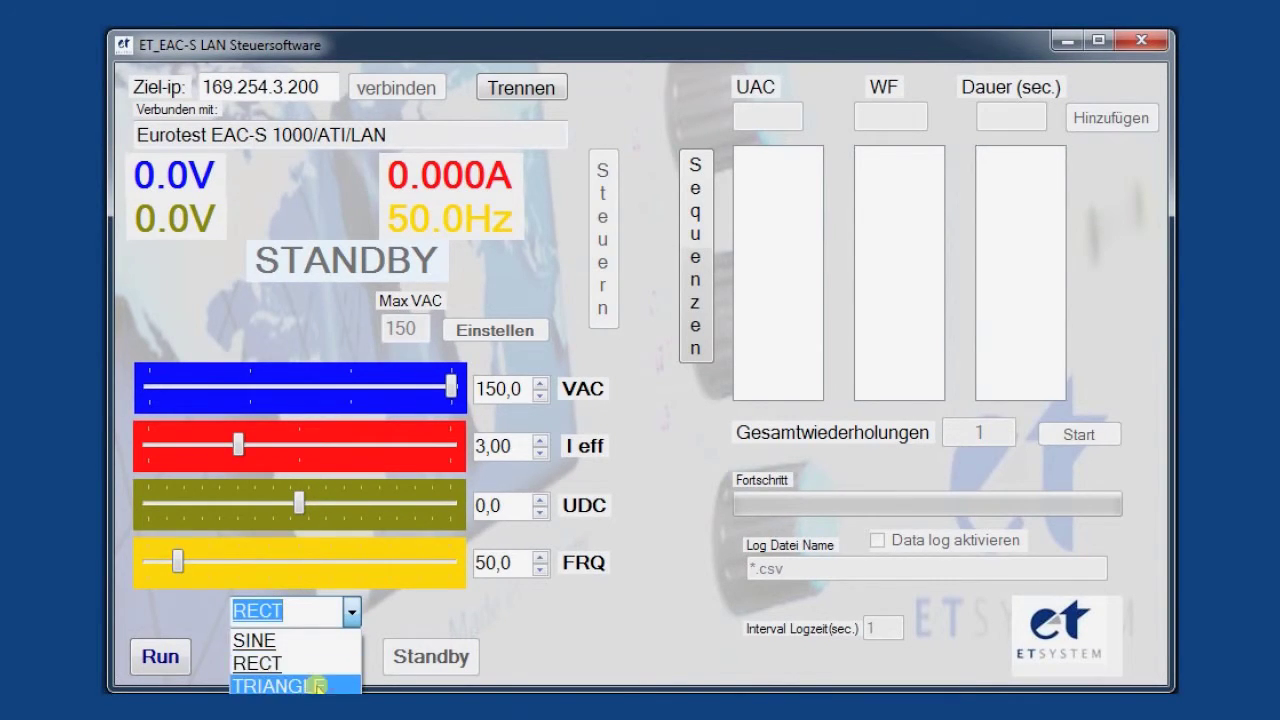
left_click(318, 682)
left_click(350, 612)
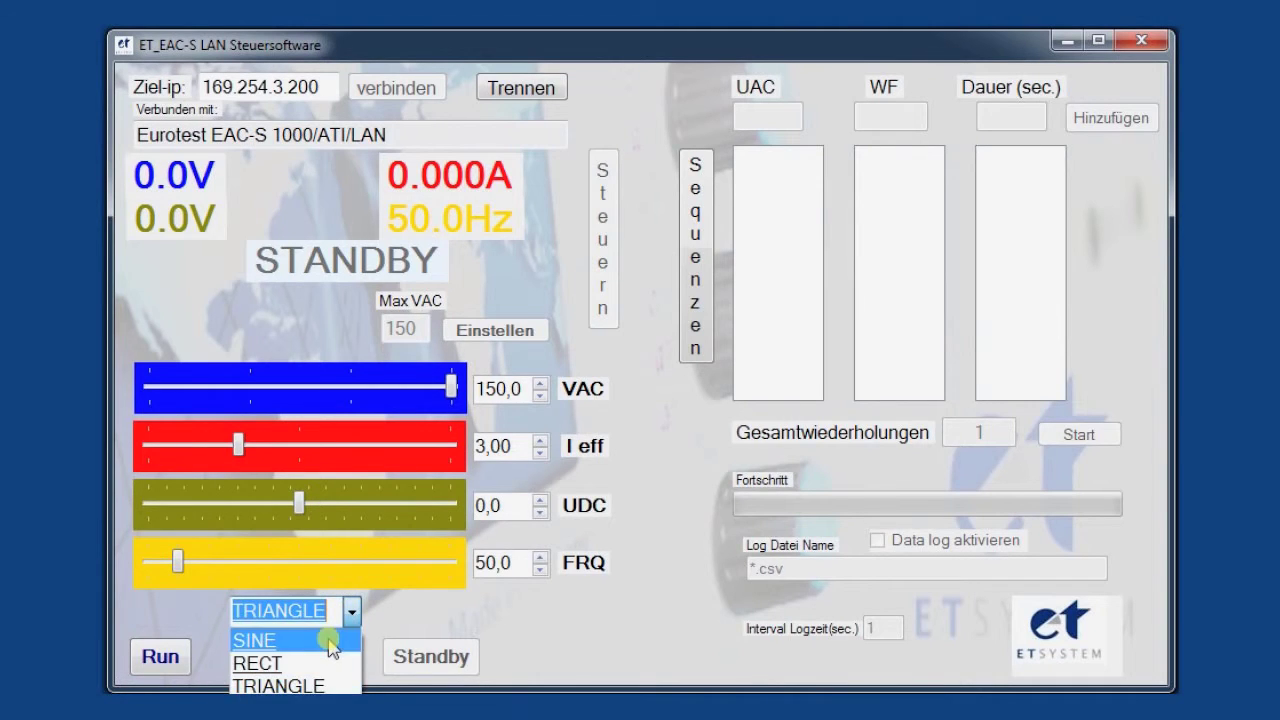
left_click(334, 640)
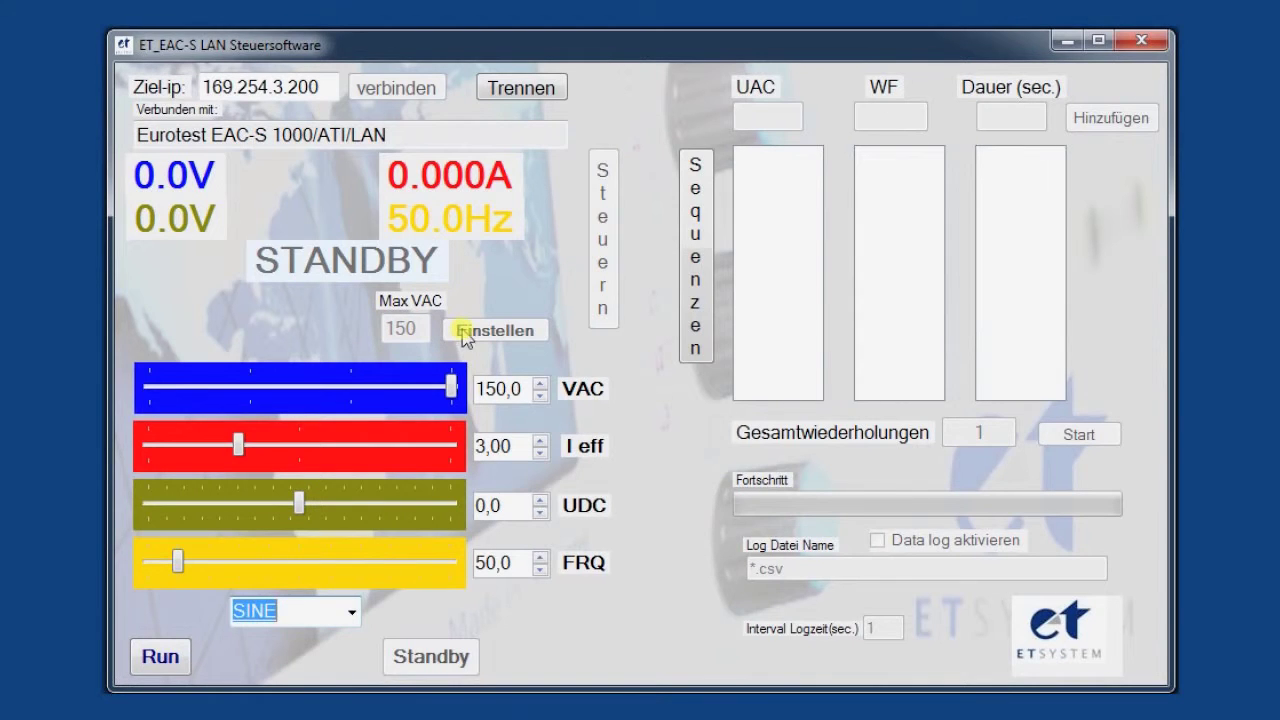
Disconnect the device and reconnect it at target IP 169.254.3.200
left_click(518, 88)
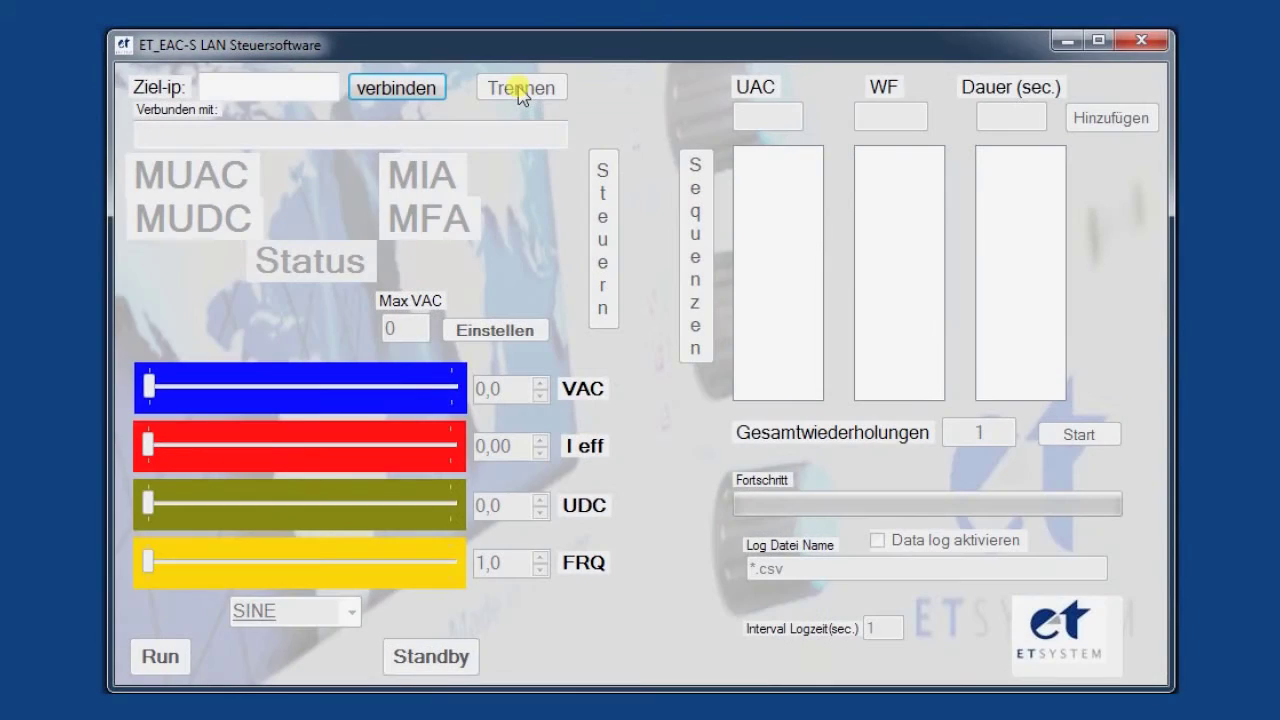
type("169.254.3.200")
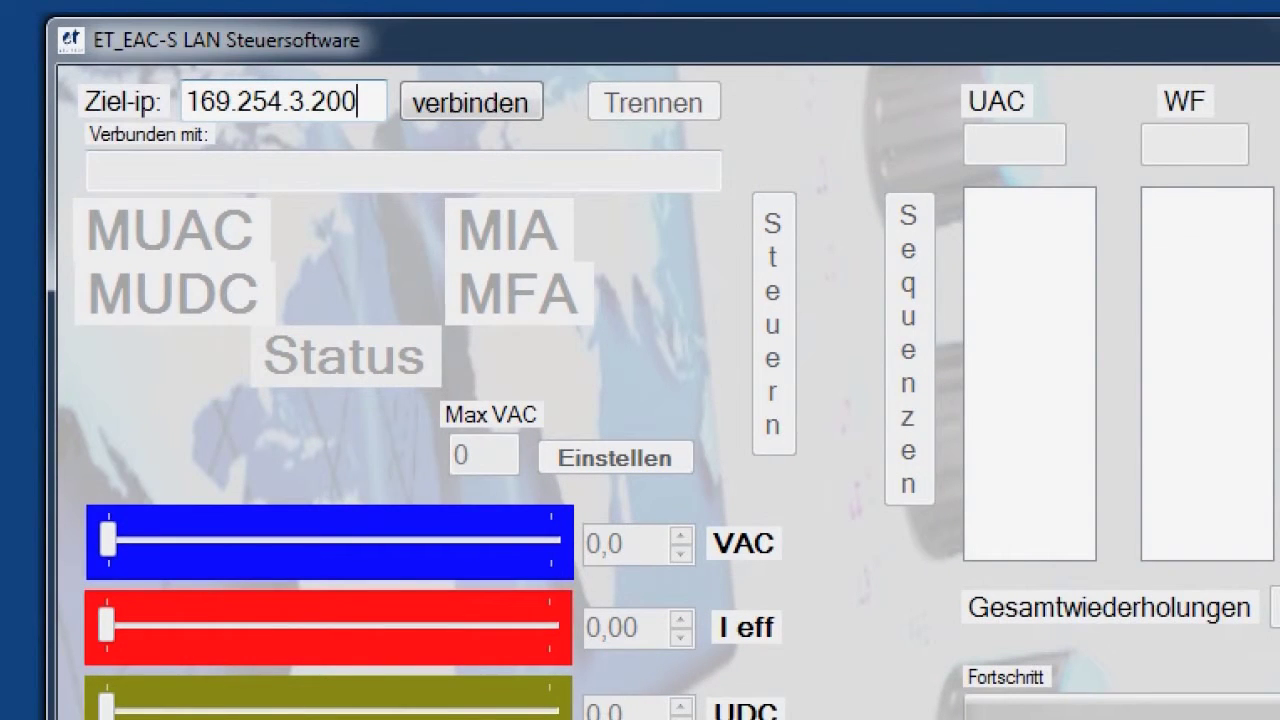
left_click(447, 108)
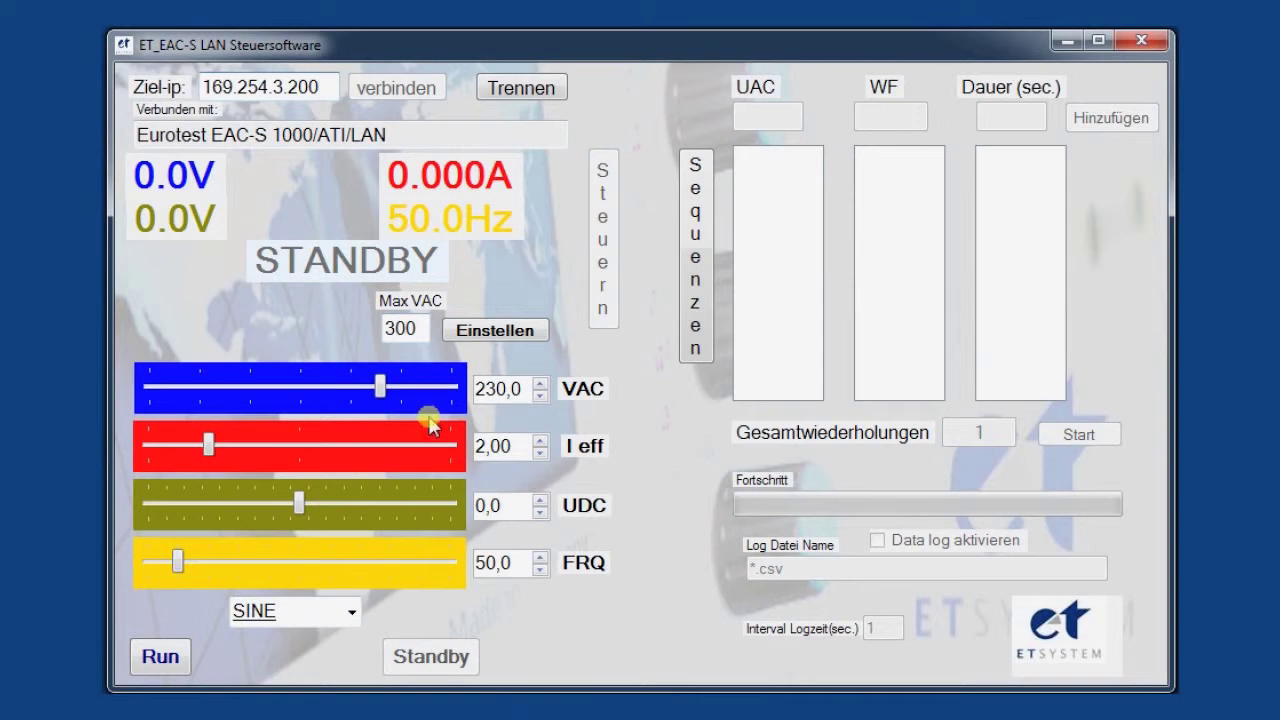
Switch the output to Run and lower the I eff current limit to 1.00 A
left_click(160, 658)
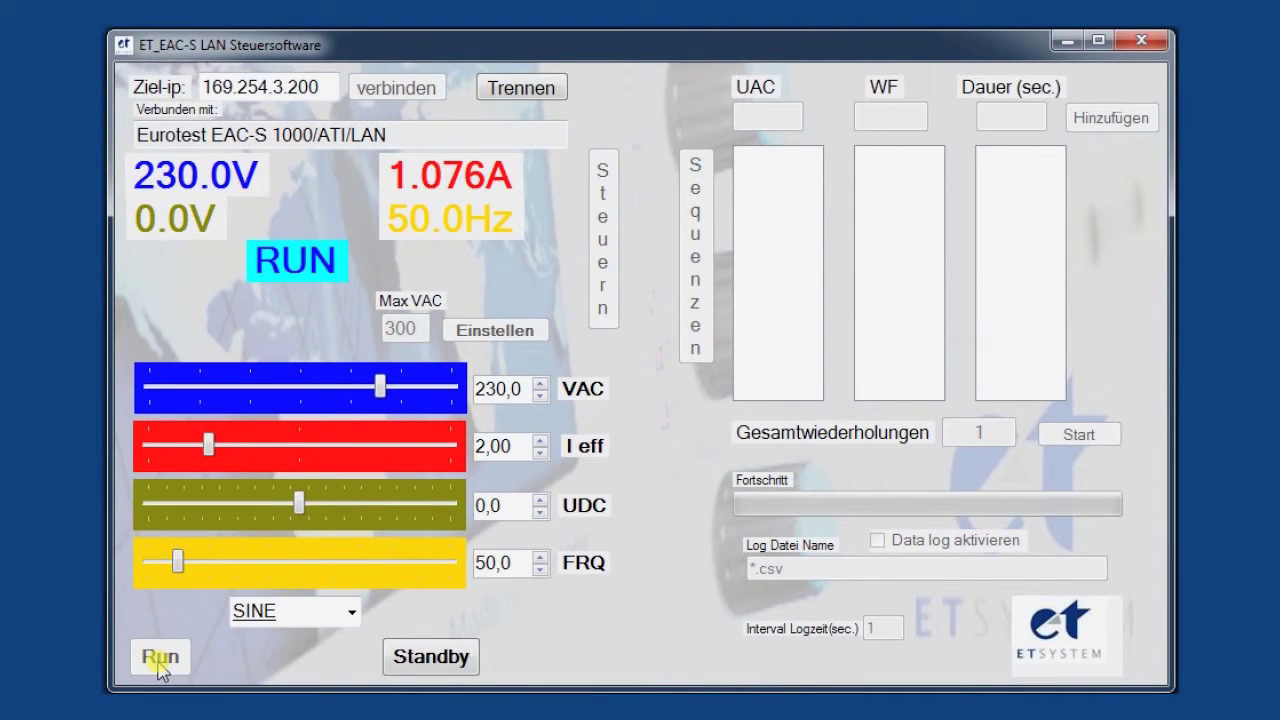
left_click(210, 445)
left_click_drag(210, 452, 189, 452)
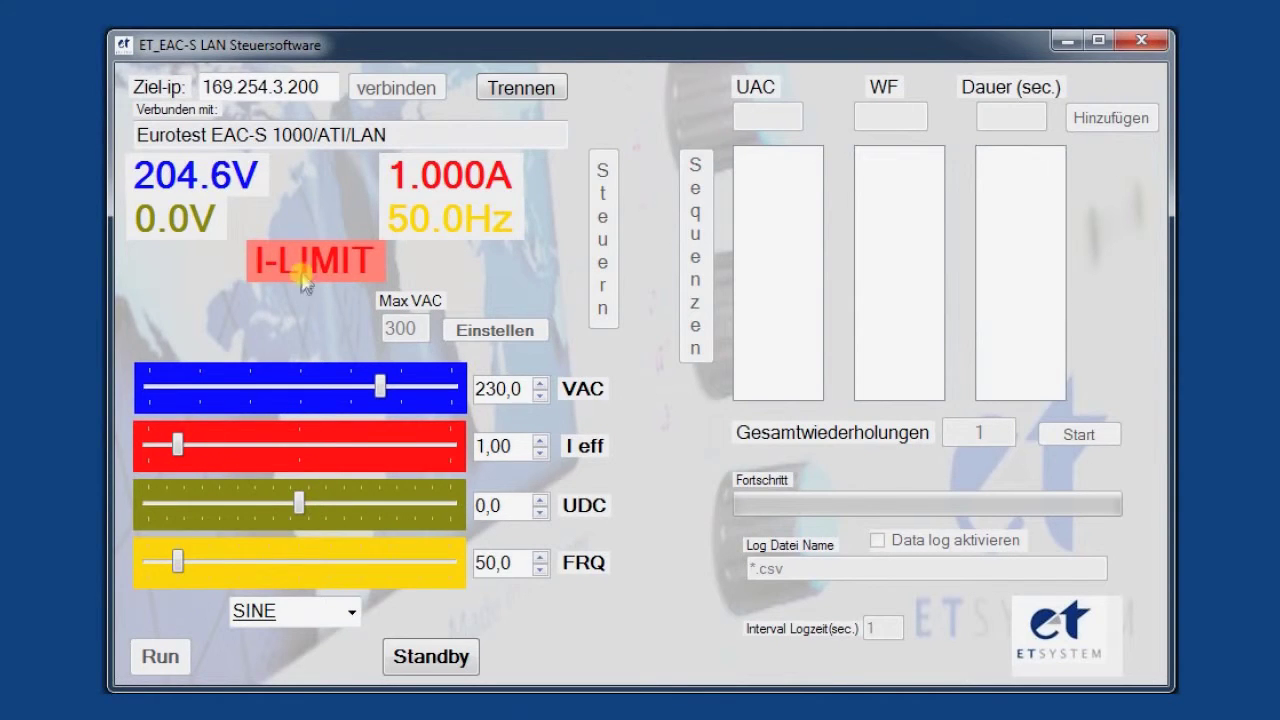
Raise the I eff current limit to 2.00 A and put the output in Standby
left_click_drag(180, 452, 203, 457)
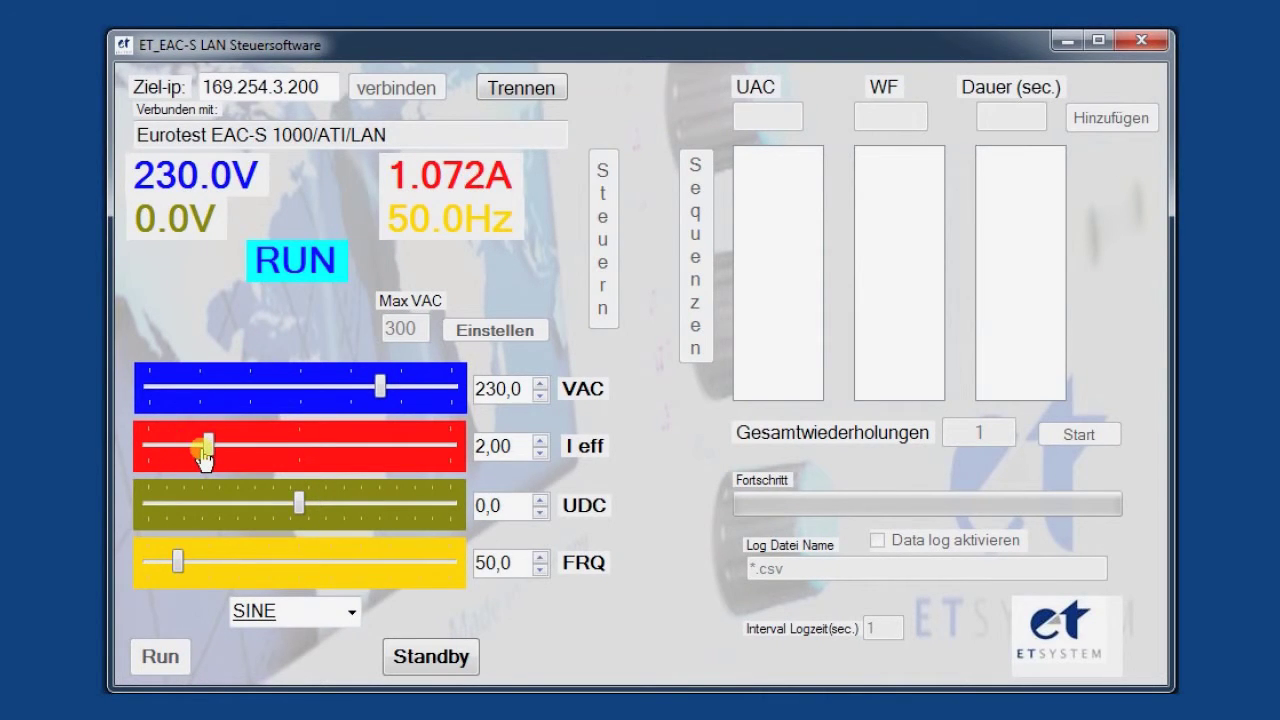
left_click(438, 662)
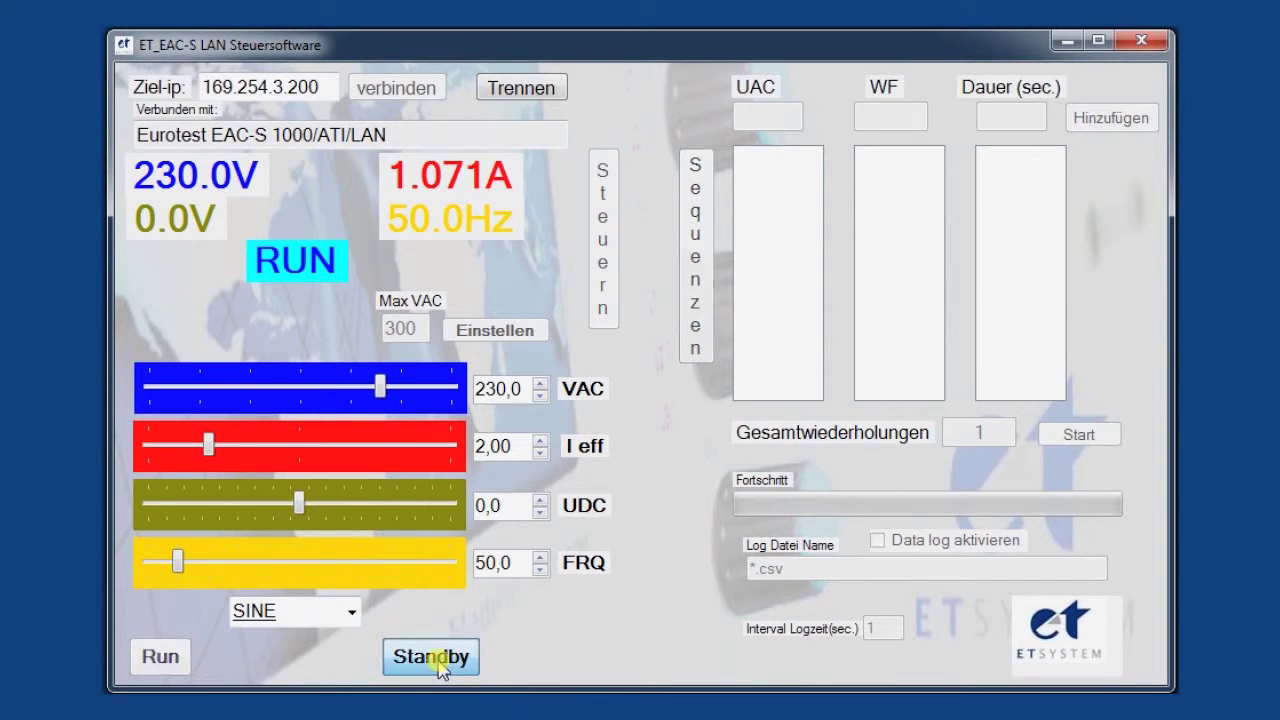
Switch to sequence mode and add two entries with UAC 230 and 100, each with WF 1 and a duration of 5 seconds
left_click(694, 240)
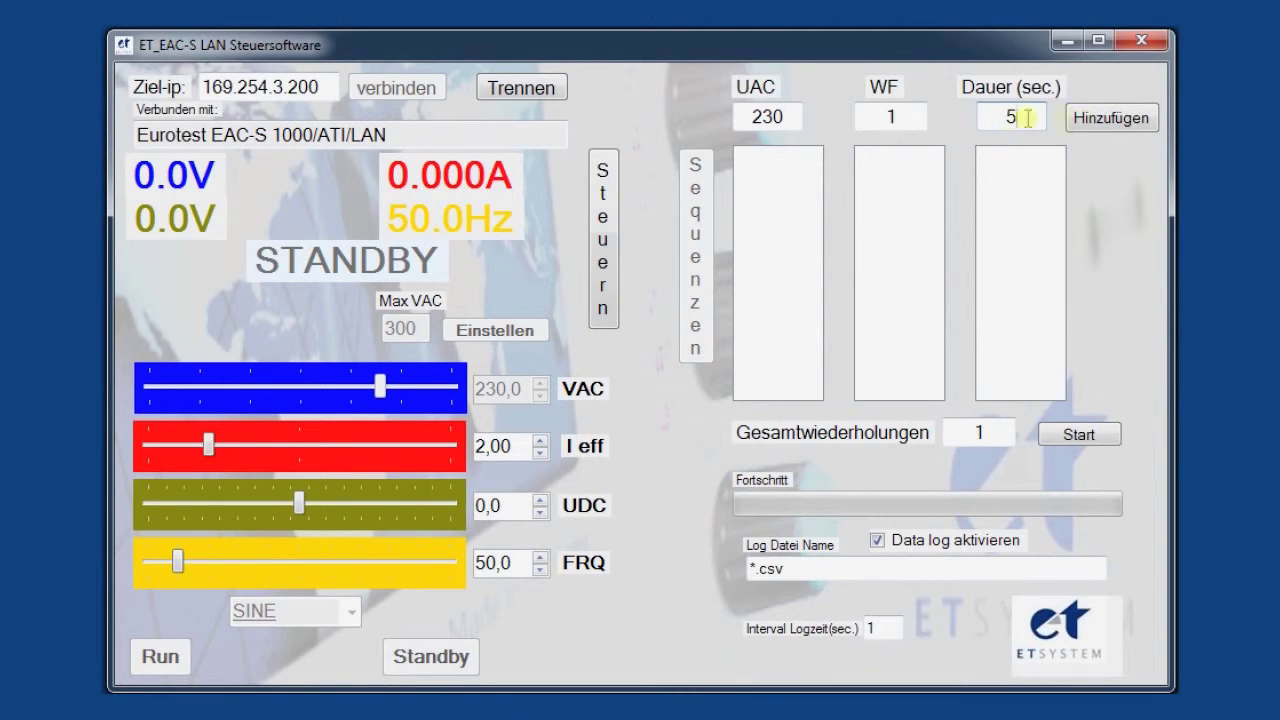
left_click(1126, 128)
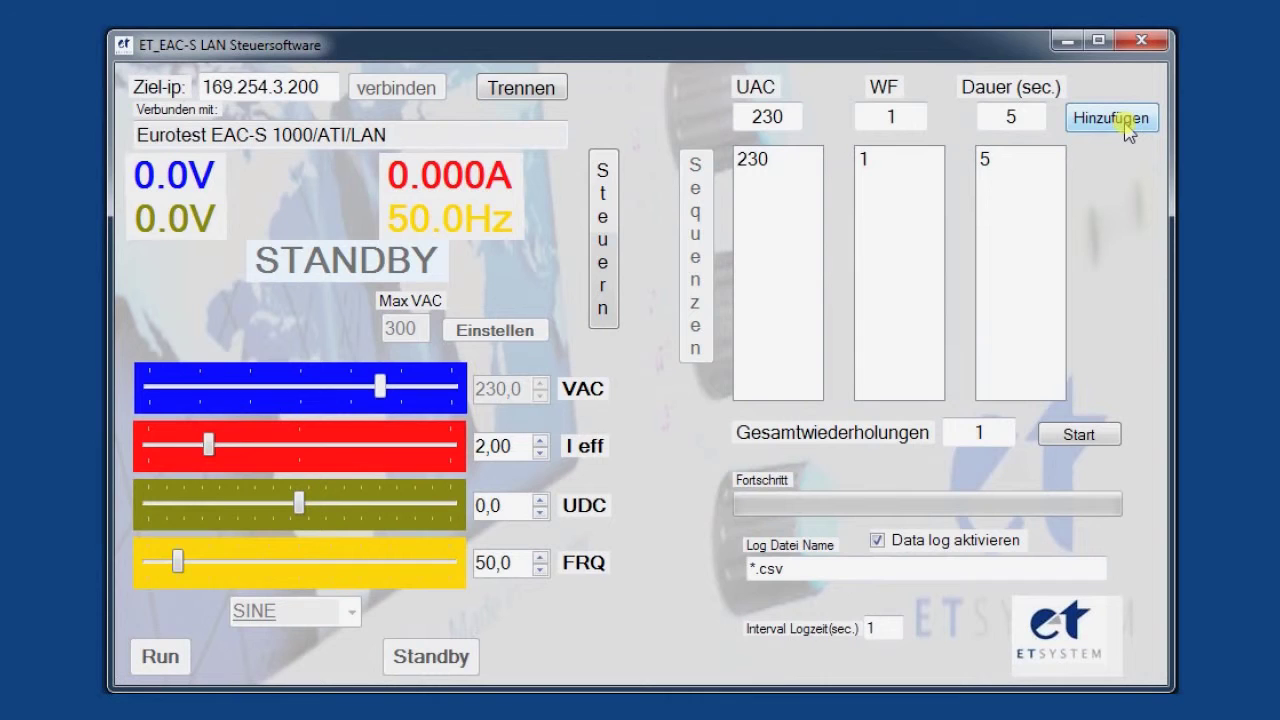
double_click(766, 118)
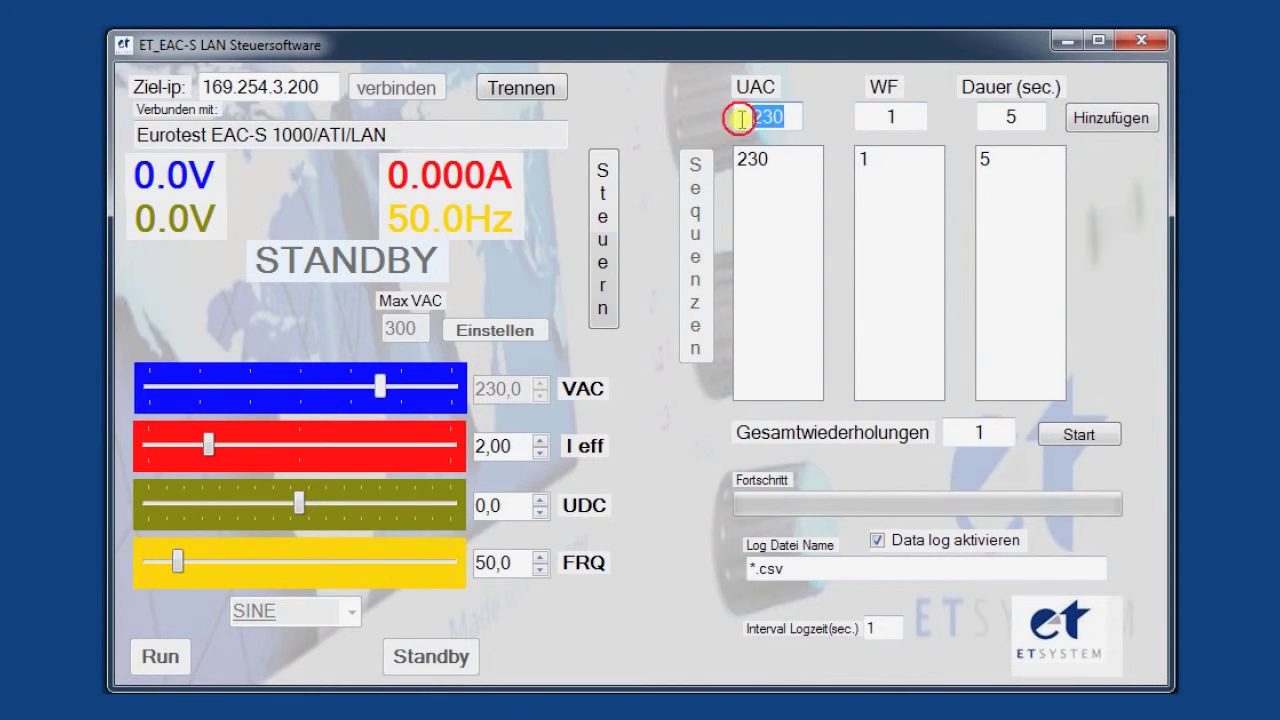
type("100")
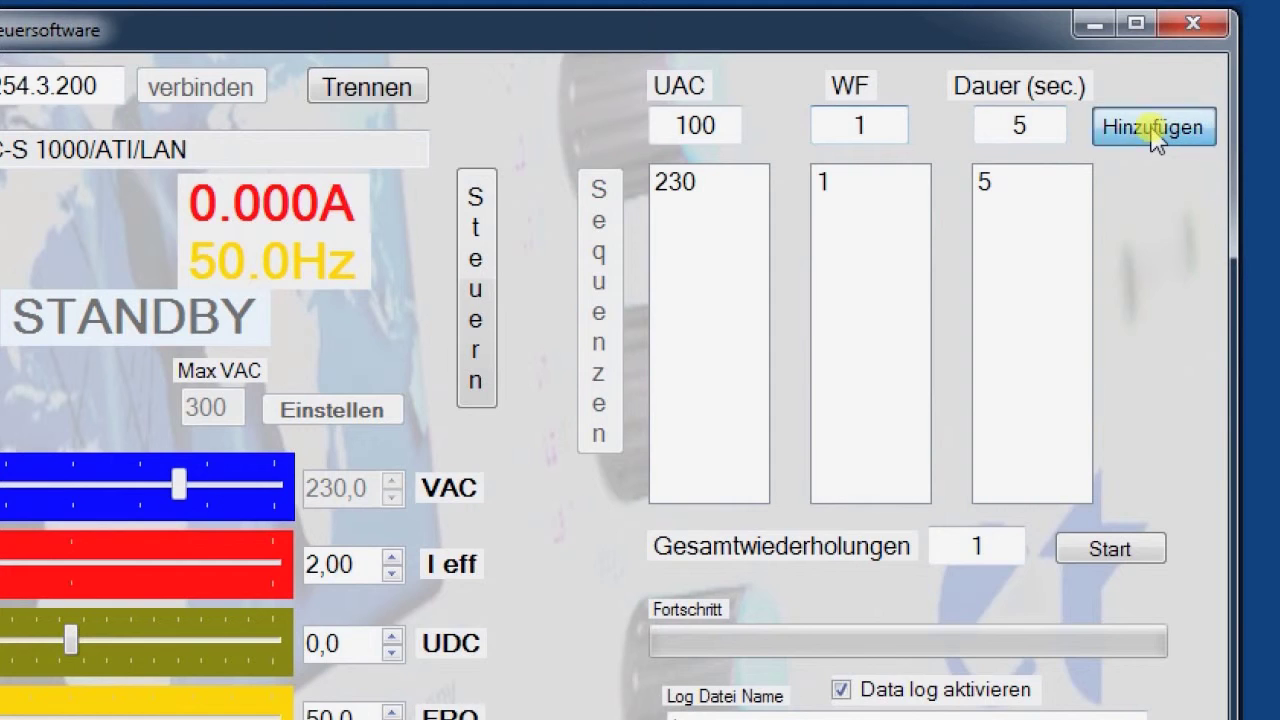
left_click(1112, 124)
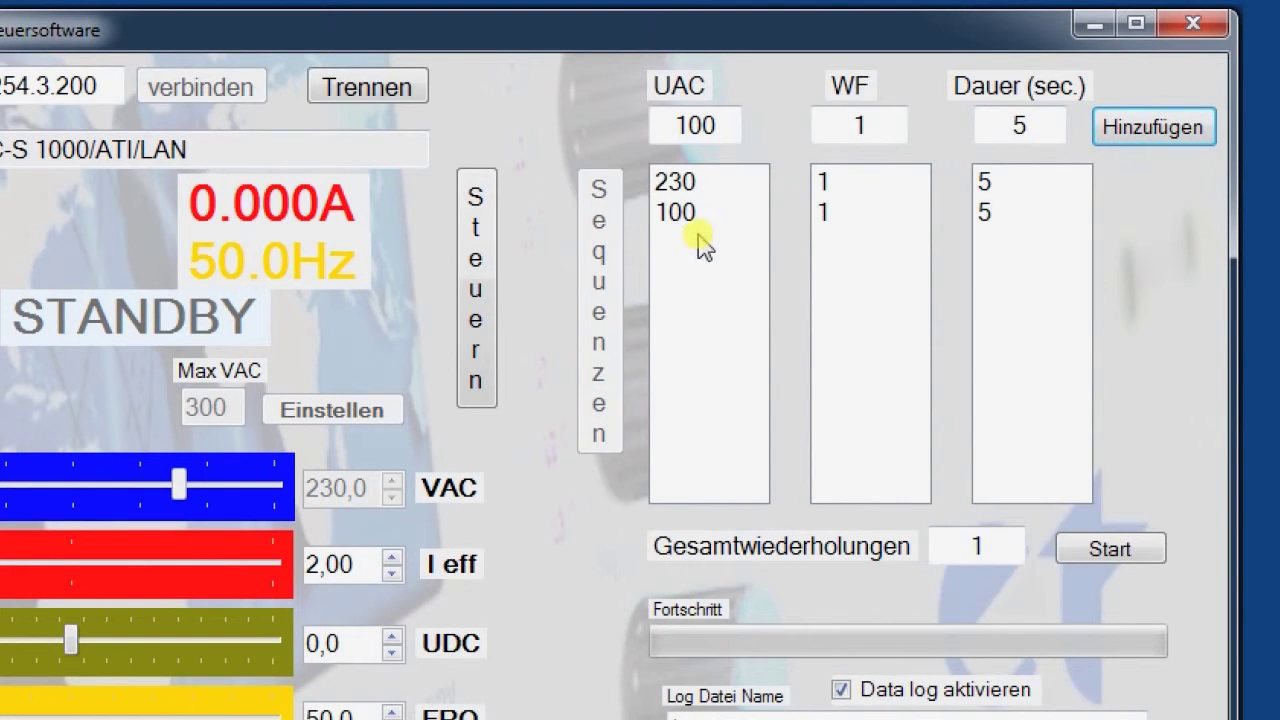
Add a third sequence entry with UAC 253, WF 1 and a 5-second duration, and set the total repetitions to 2
left_click_drag(735, 127, 666, 123)
type("25")
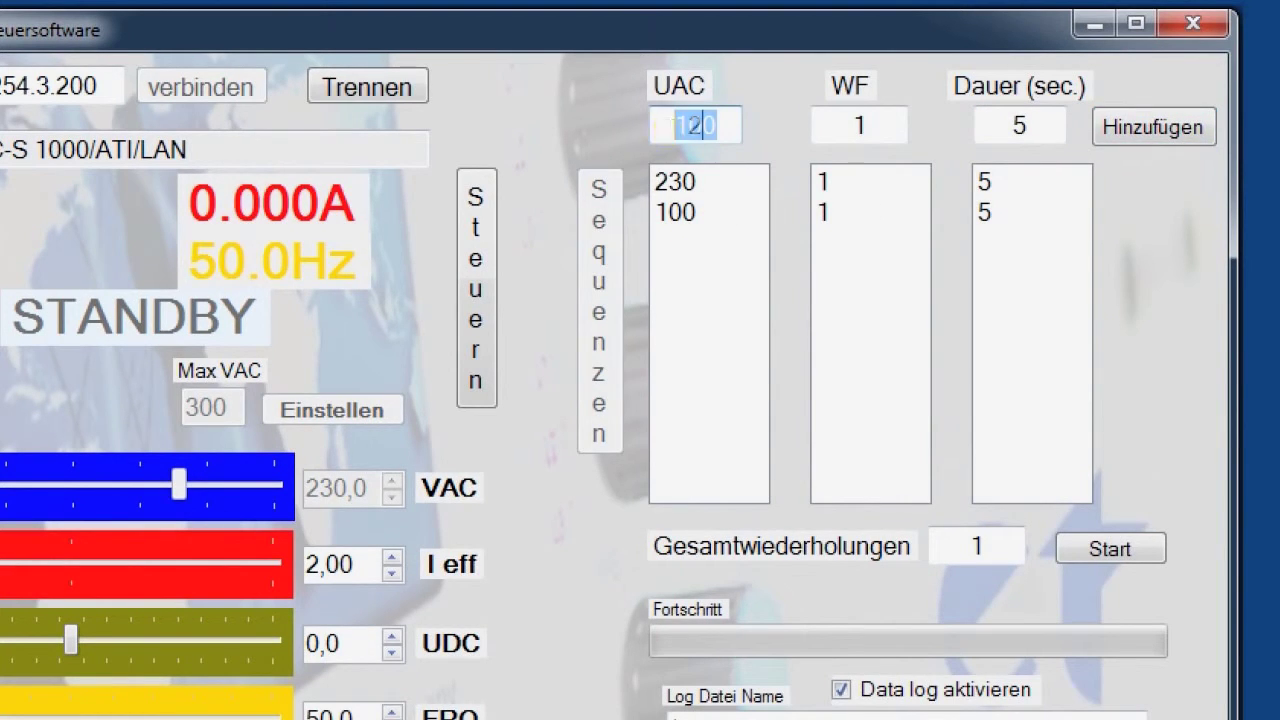
type("3")
left_click(874, 126)
left_click(1152, 130)
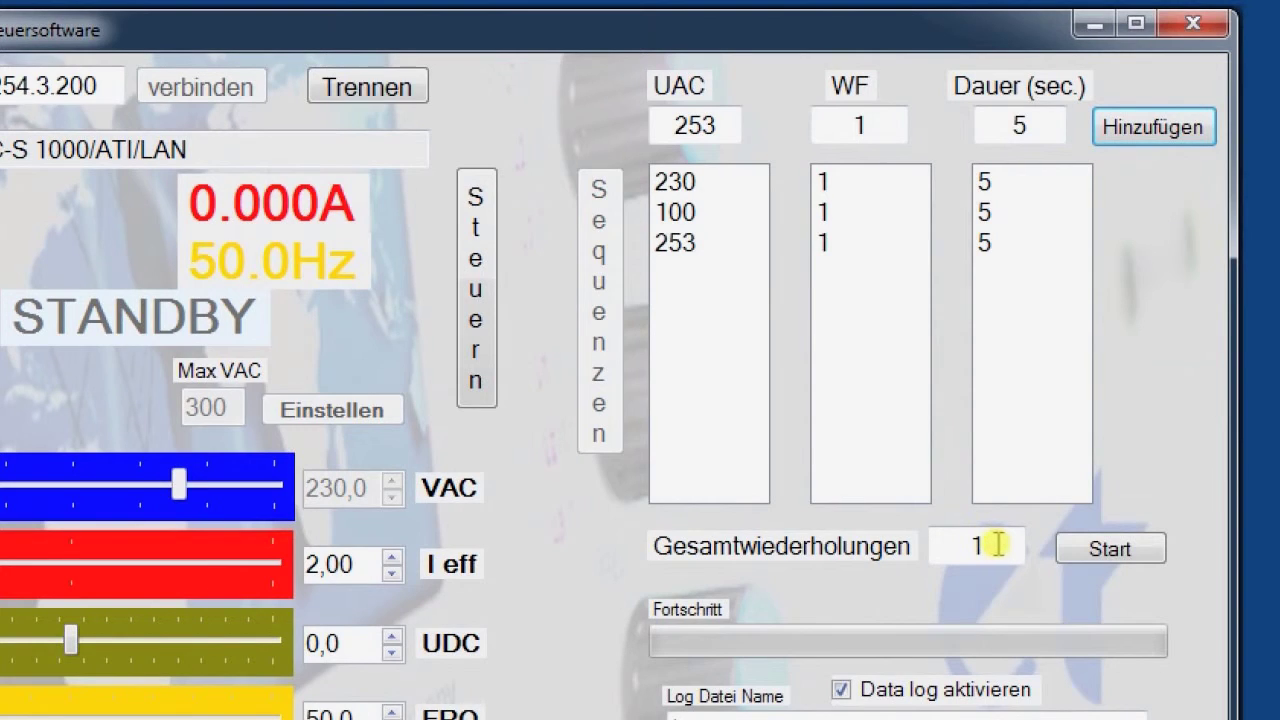
double_click(968, 545)
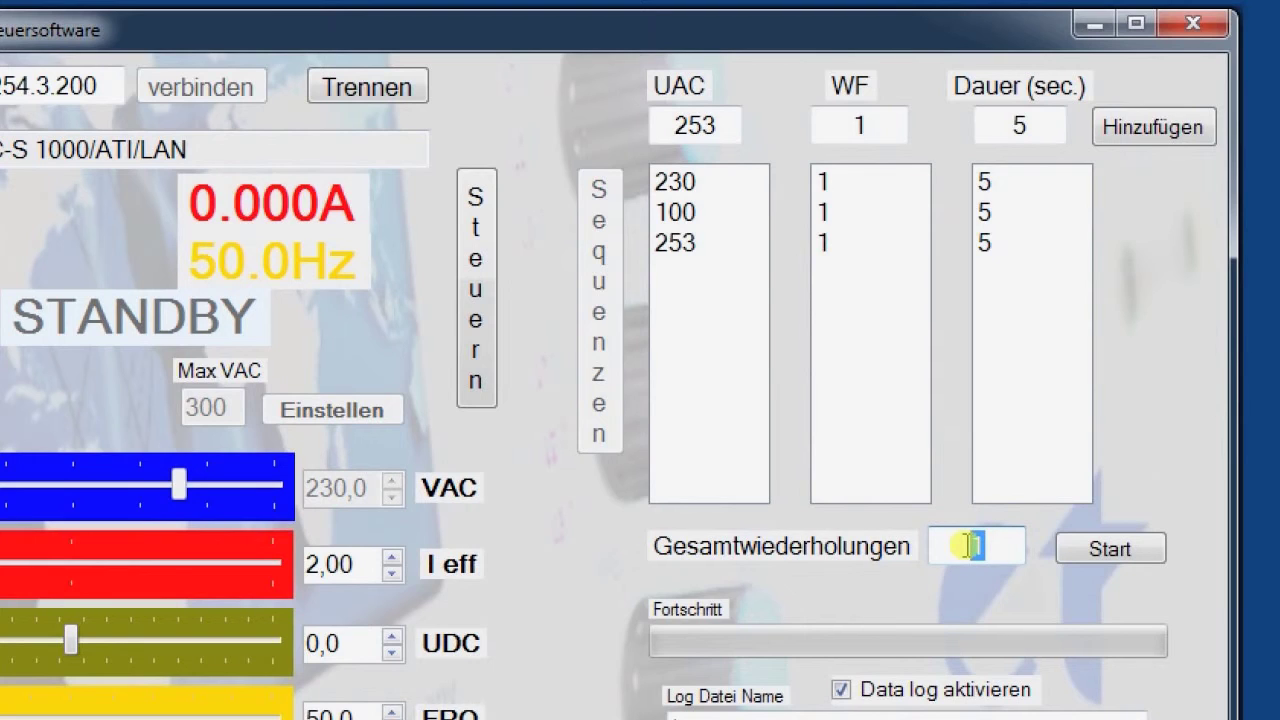
type("2")
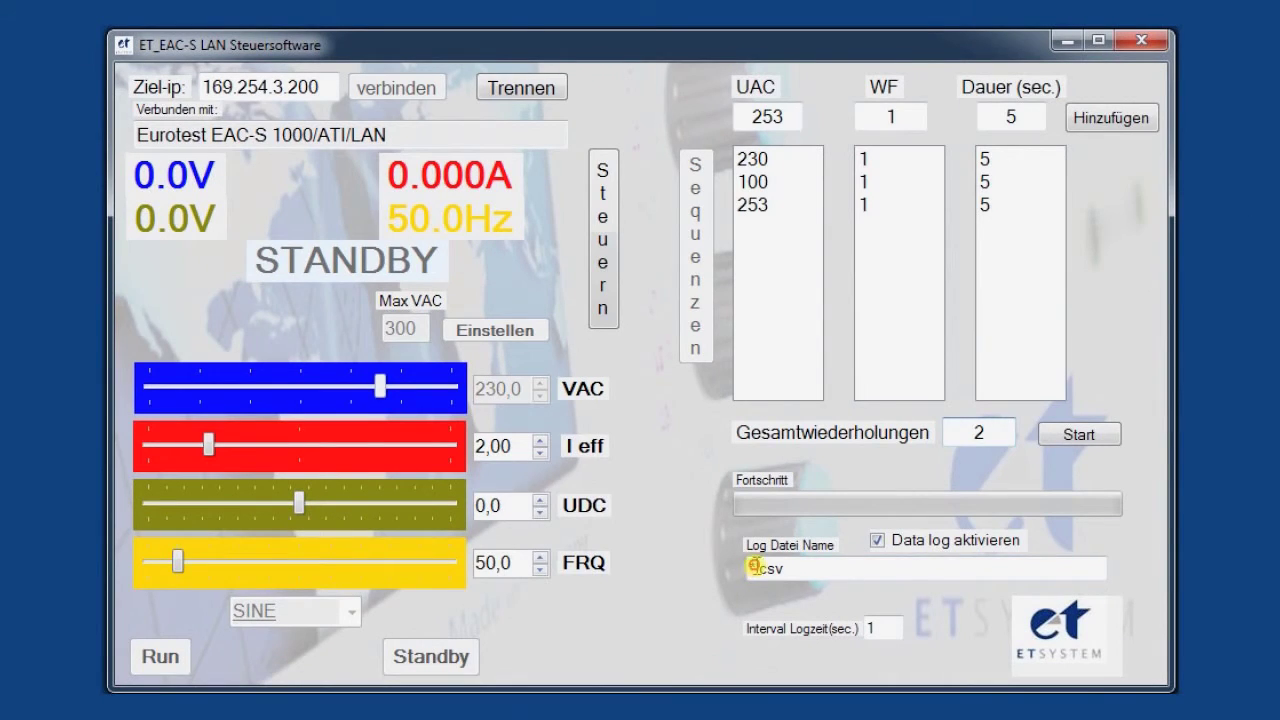
Name the data log file Test.csv and set the logging interval to 2 seconds
left_click(753, 567)
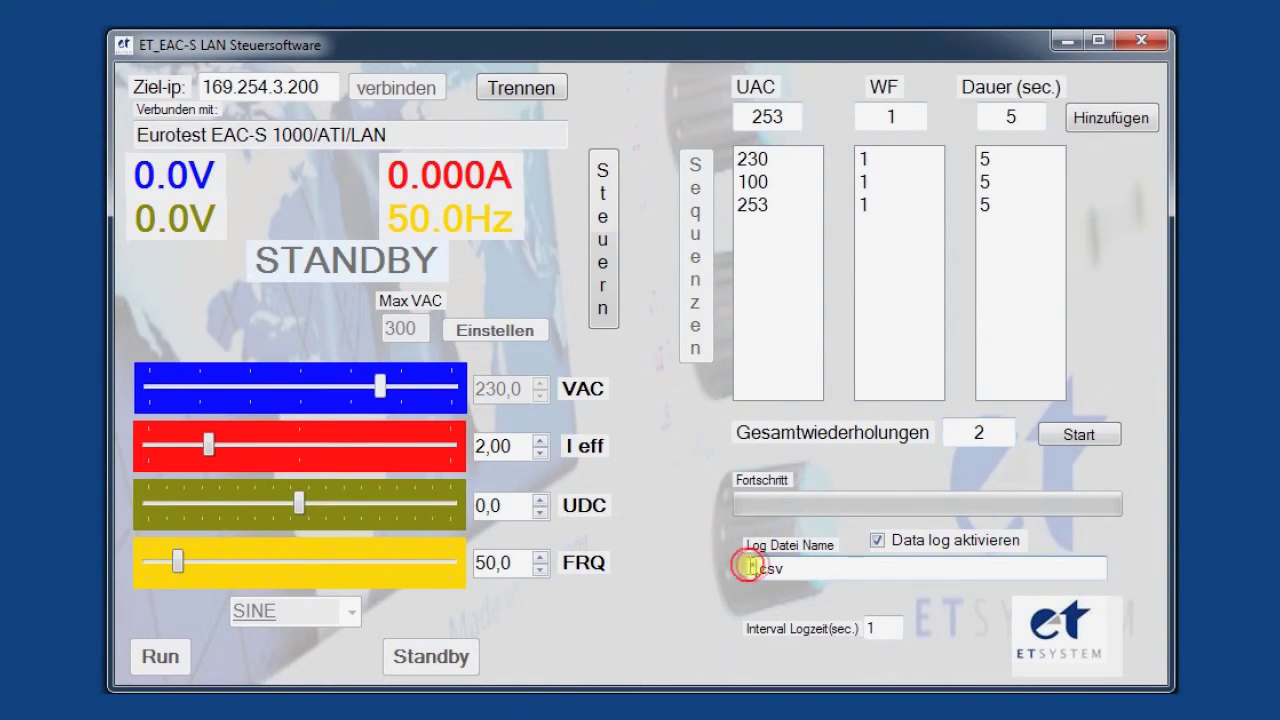
type("Test")
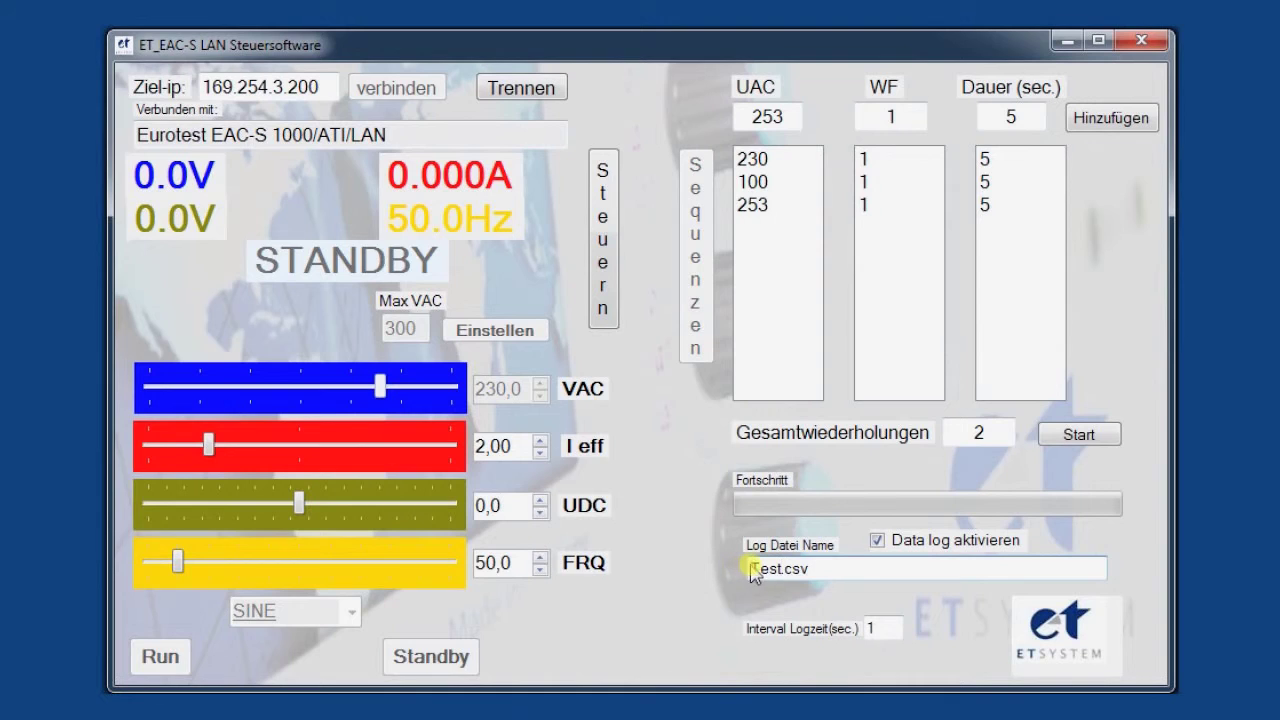
double_click(878, 626)
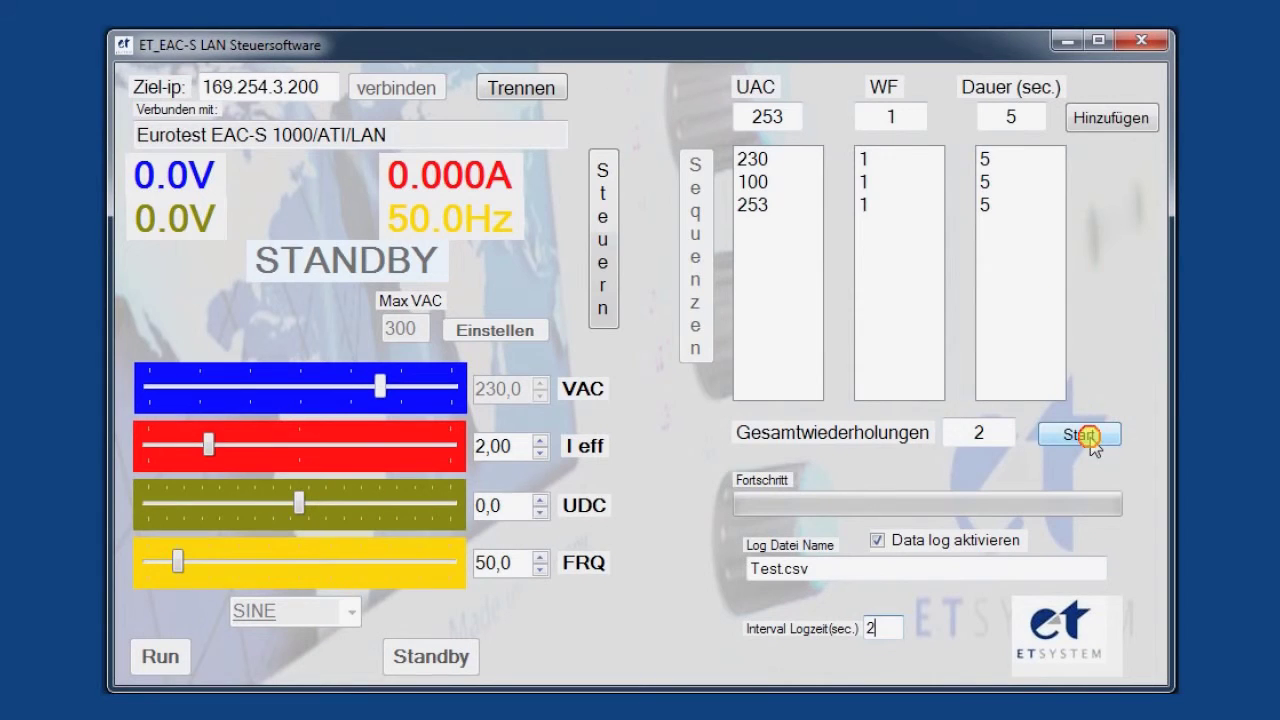
Start the voltage sequence and open the recorded log Test.csv from the desktop
left_click(1086, 436)
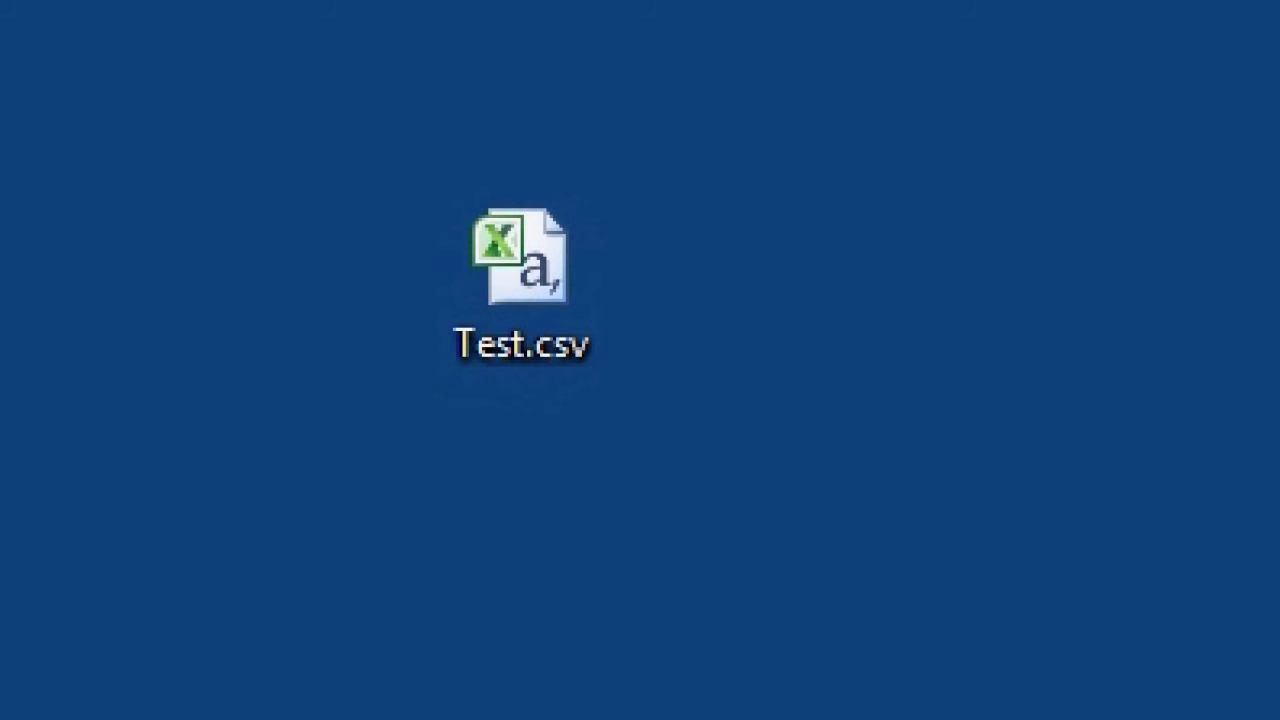
double_click(557, 286)
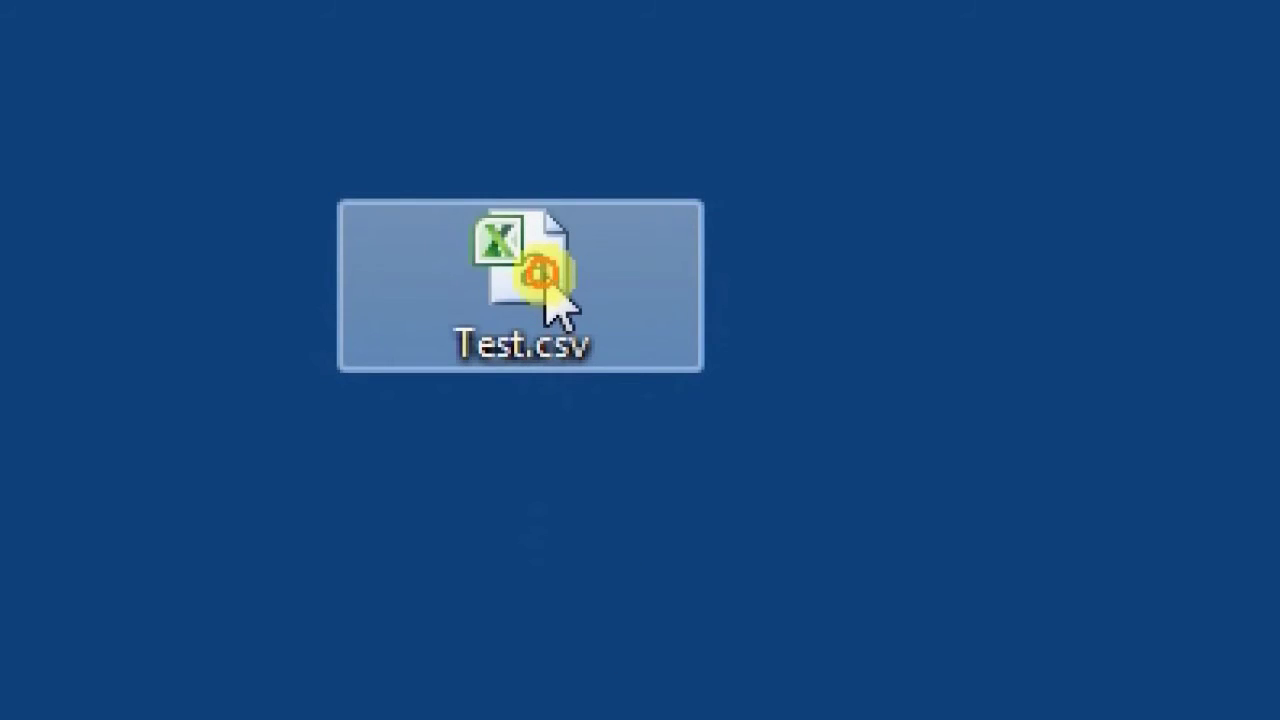